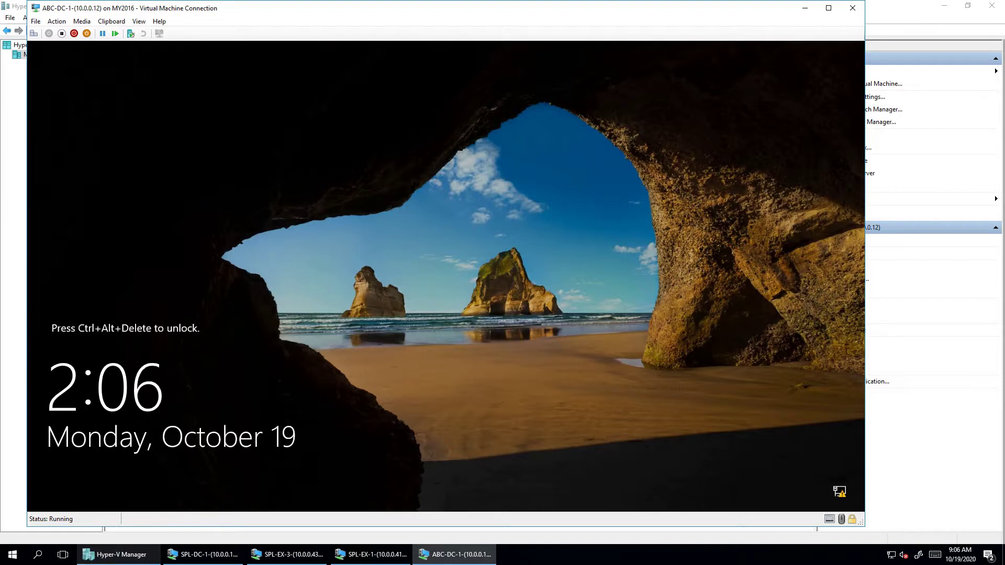
# Unlock the ABC-DC-1 virtual machine, sign in as Administrator with the account password, and show the Local Server properties
pyautogui.click(33, 33)
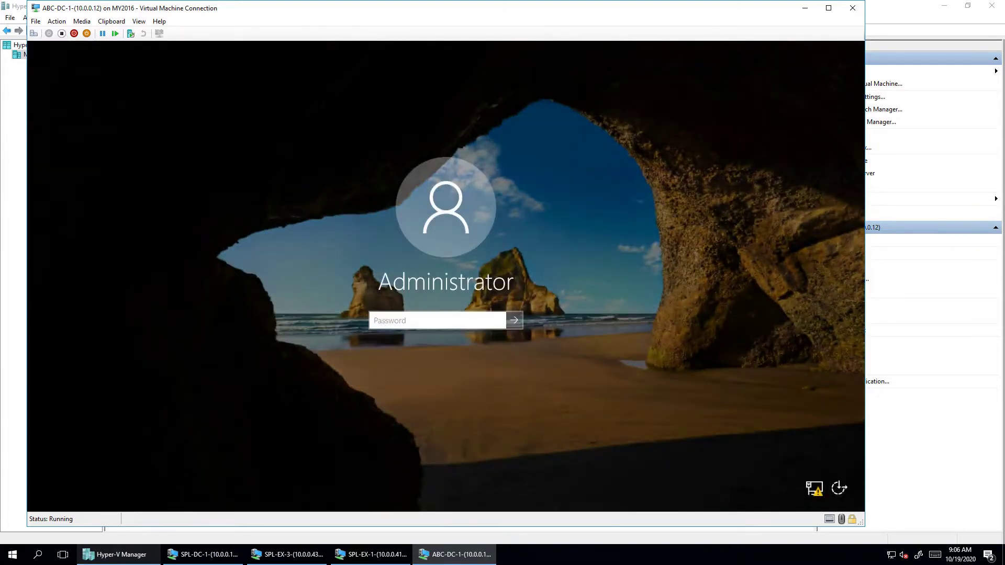
pyautogui.write('••••••••')
pyautogui.press('Return')
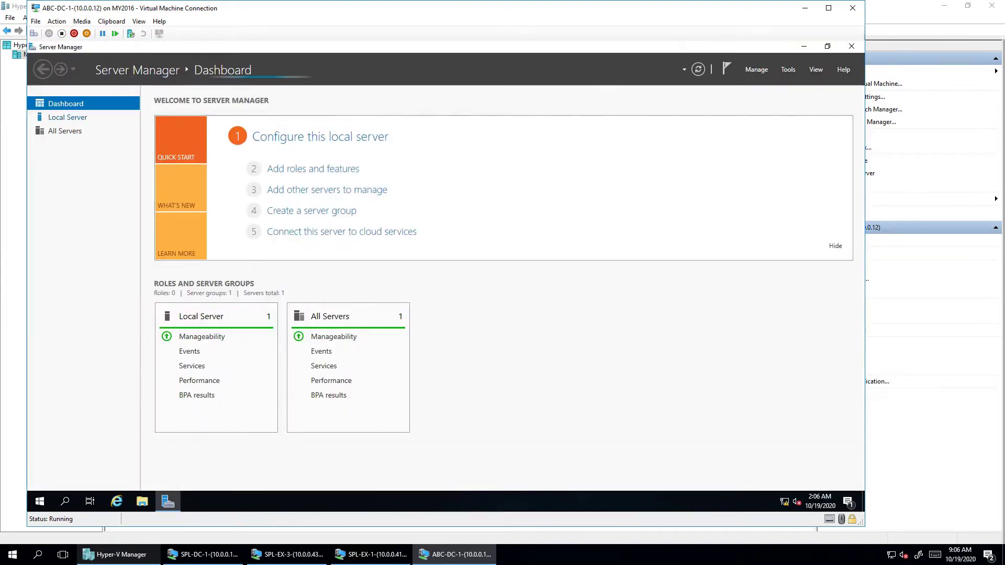
pyautogui.click(68, 117)
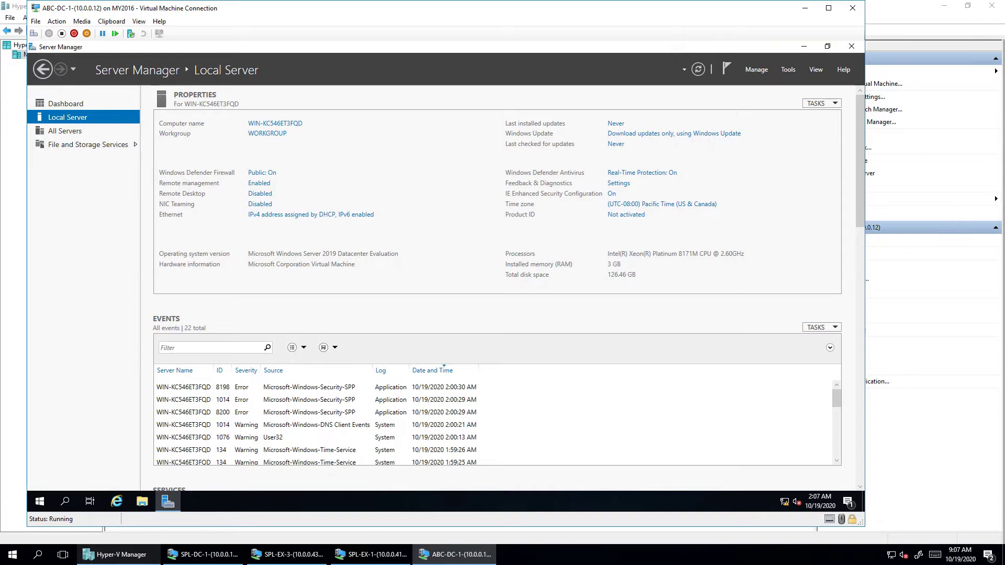
# Open a blank Notepad document and write the note "1. Rename your computer name"
pyautogui.press('super')
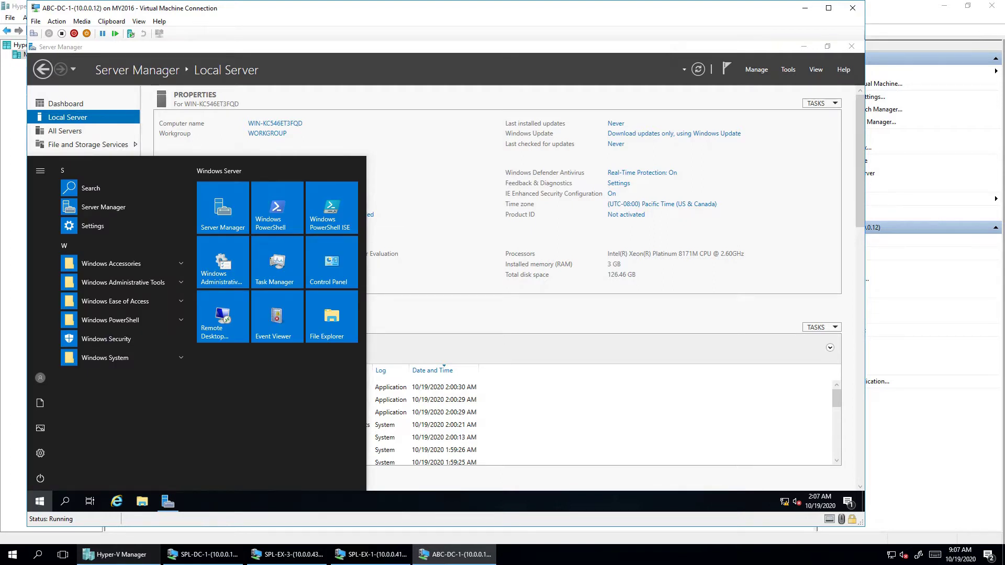
pyautogui.press('super+r')
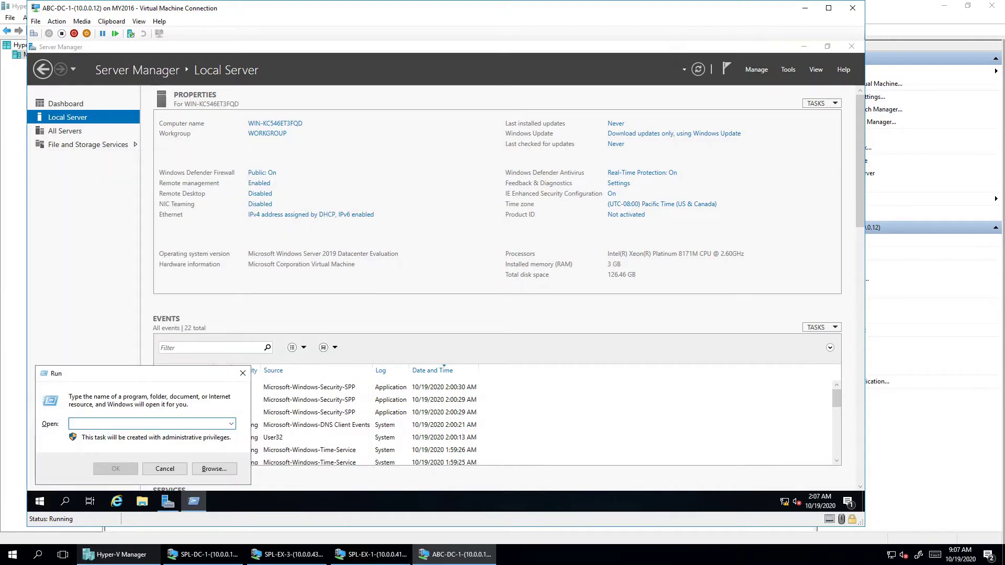
pyautogui.write('notepad')
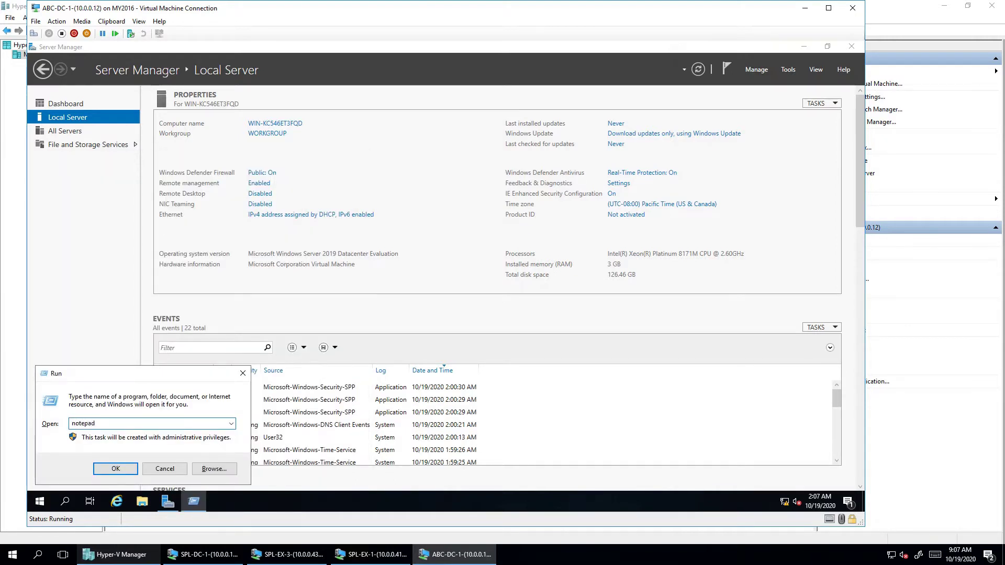
pyautogui.press('Return')
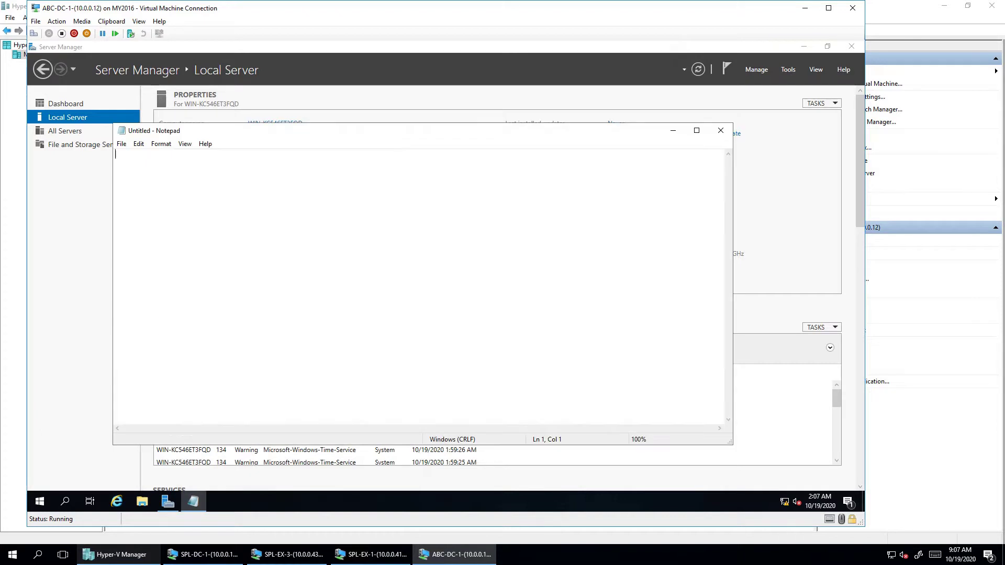
pyautogui.write('1. Rename your computer name')
pyautogui.press('Return')
pyautogui.press('Return')
# Add the note "2. Configure IP" on a separate line, correcting the misspelled word
pyautogui.write('2. COnfigre')
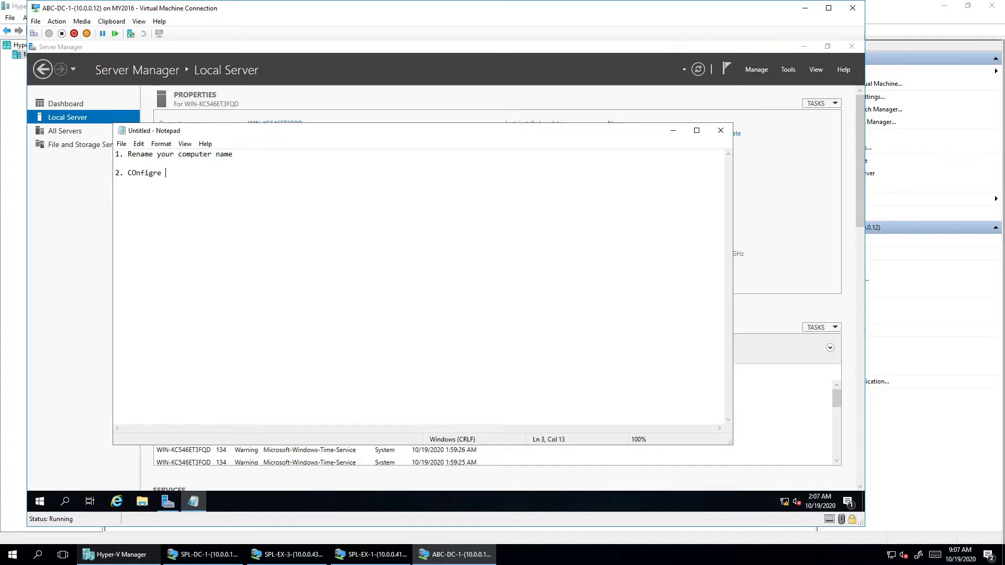
pyautogui.press('BackSpace')
pyautogui.press('BackSpace')
pyautogui.press('BackSpace')
pyautogui.press('BackSpace')
pyautogui.press('BackSpace')
pyautogui.press('BackSpace')
pyautogui.press('BackSpace')
pyautogui.write('n')
pyautogui.press('BackSpace')
pyautogui.write('onfigure IP')
# Add "DNS" beneath the IP note and close the Notepad document without saving
pyautogui.hotkey('ctrl', 'a')
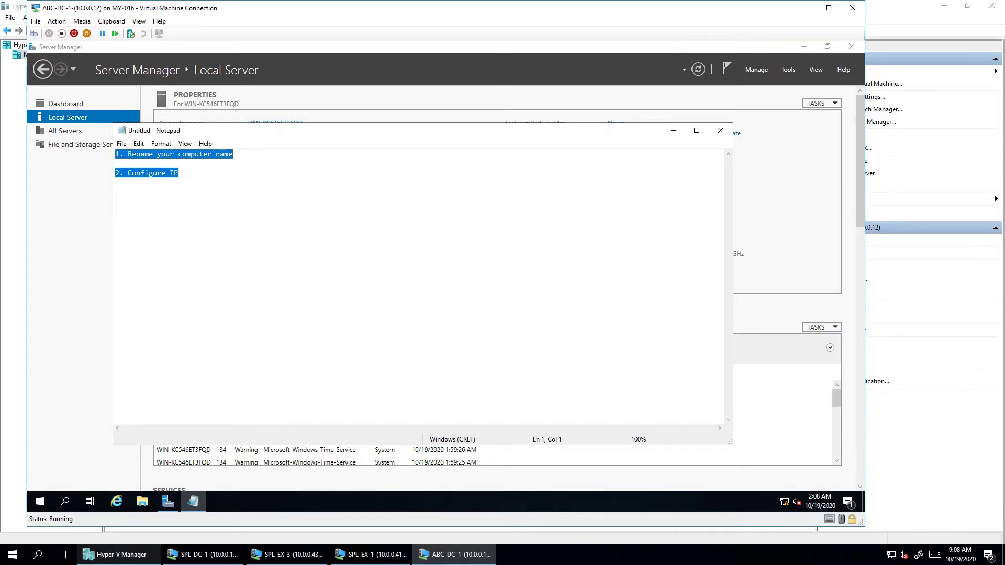
pyautogui.click(178, 172)
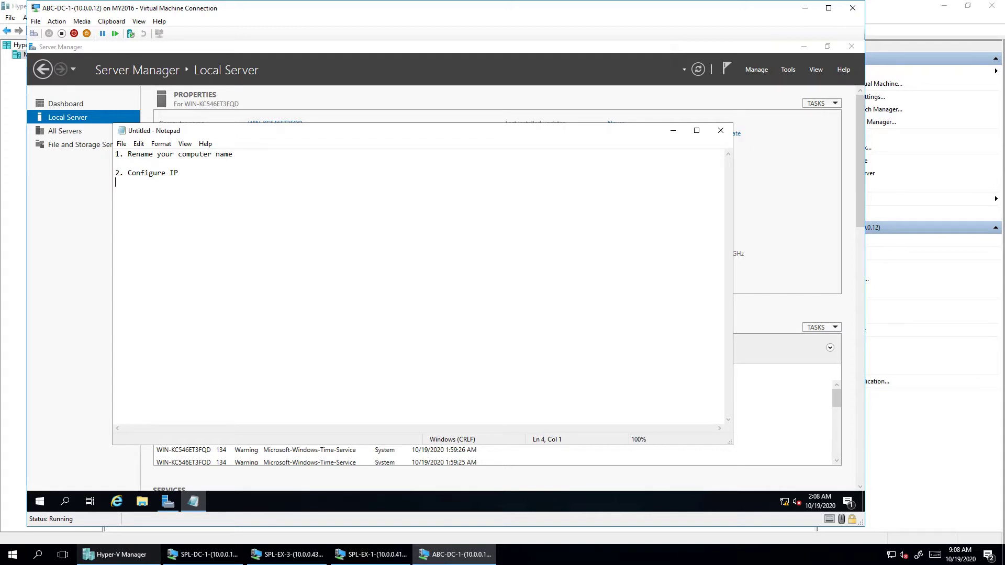
pyautogui.write('DNS')
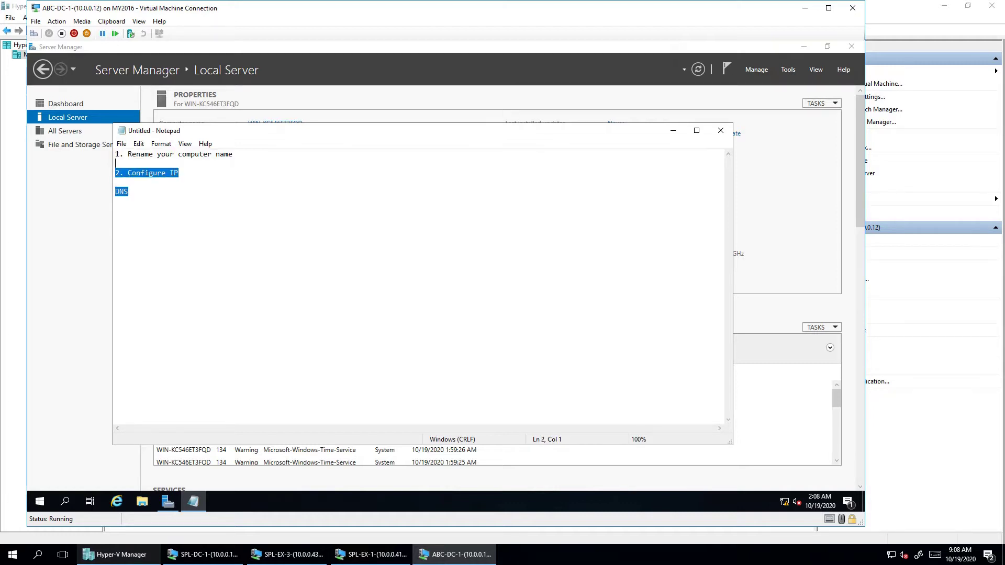
pyautogui.click(128, 192)
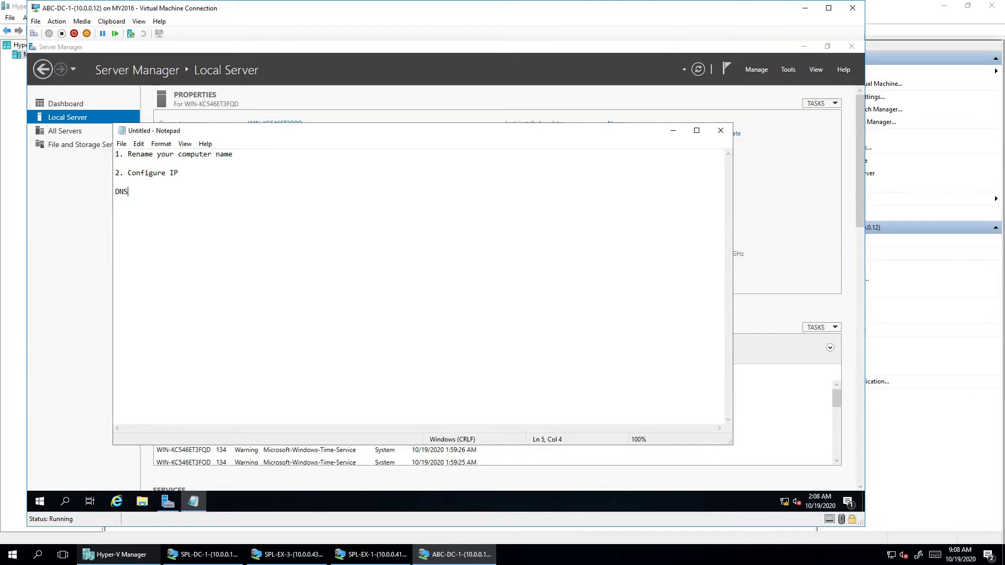
pyautogui.click(720, 130)
pyautogui.click(464, 272)
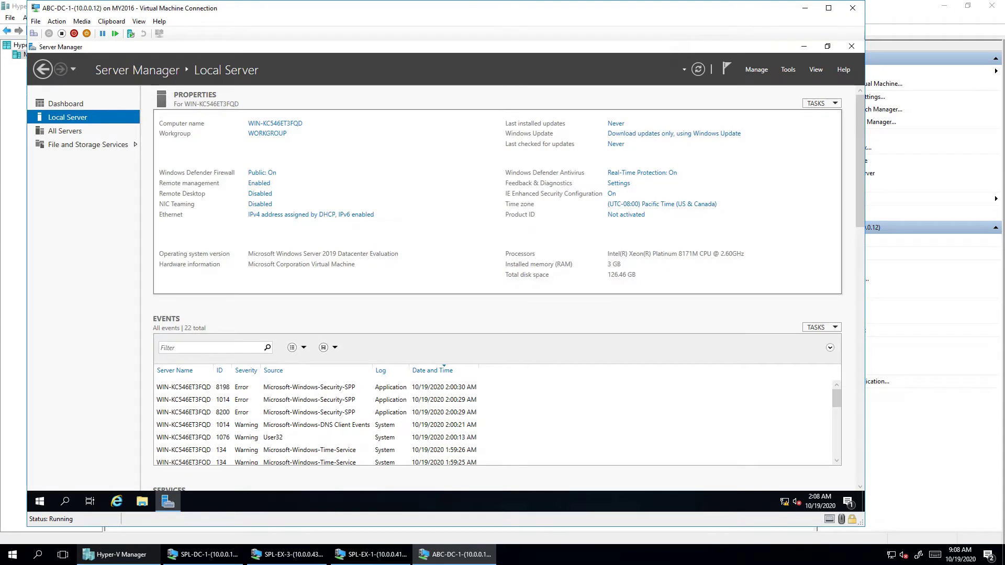
# Rename the computer to DC1, keeping it in WORKGROUP, and accept the name and restart notices
pyautogui.click(275, 123)
pyautogui.click(324, 277)
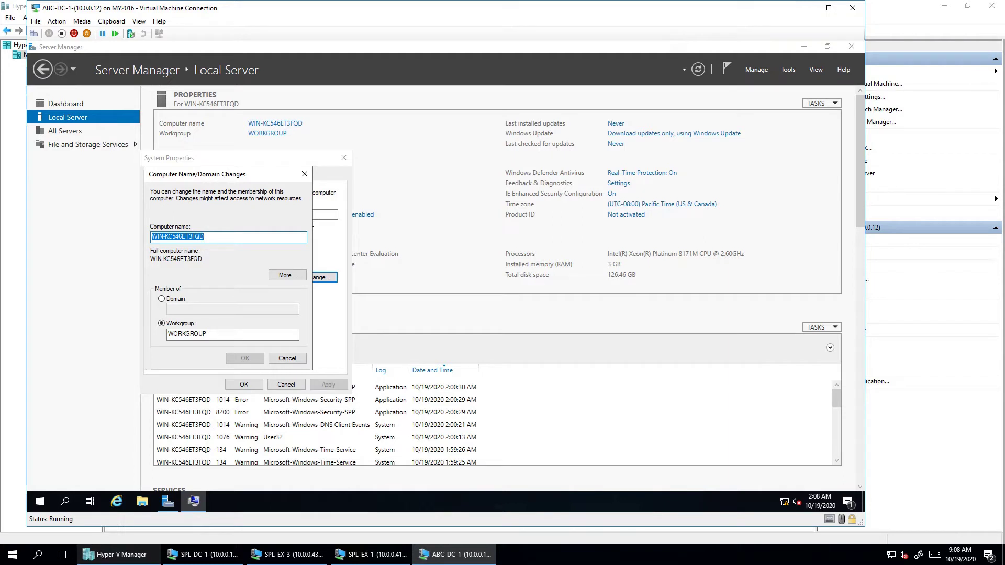
pyautogui.write('DC1')
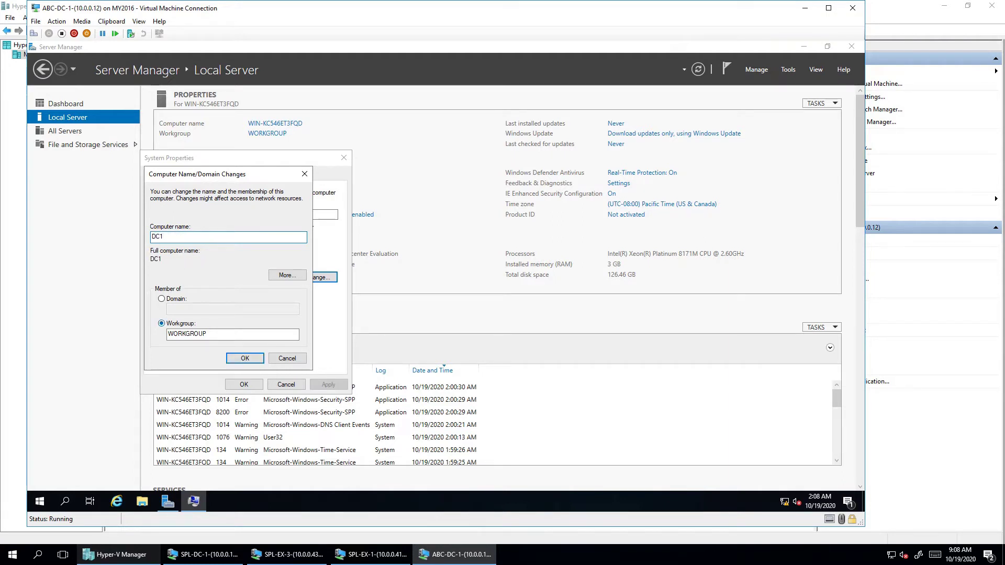
pyautogui.press('Return')
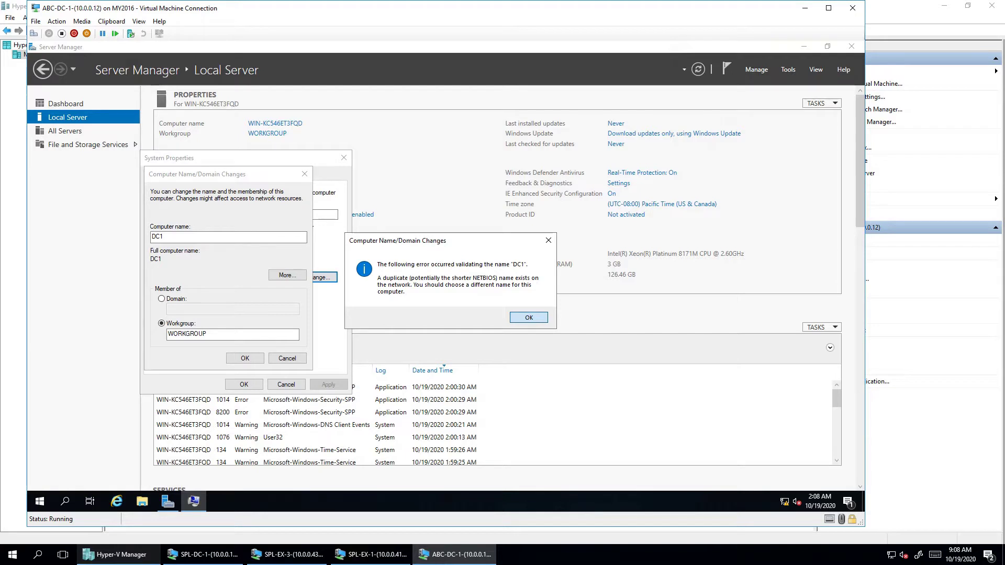
pyautogui.press('Return')
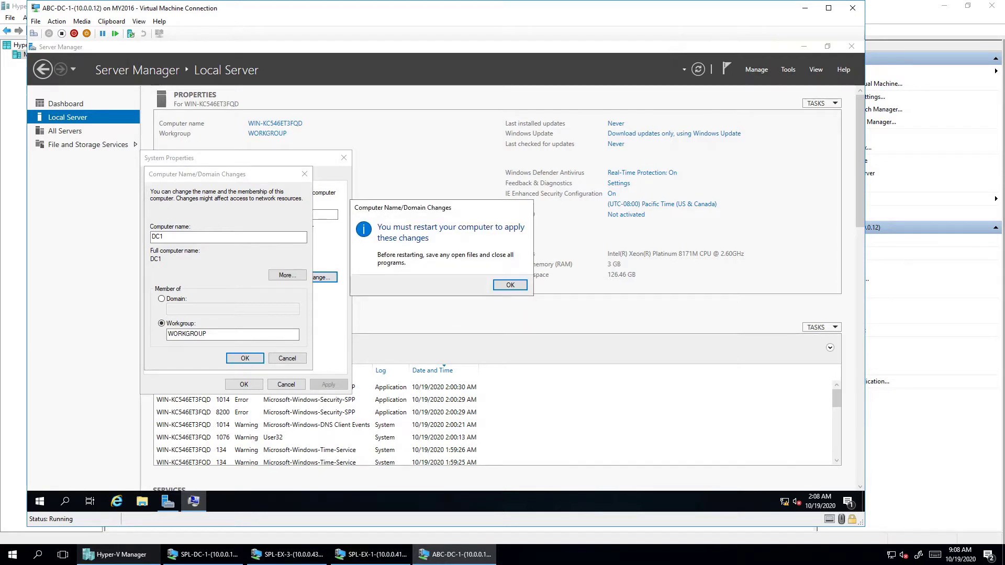
pyautogui.press('Return')
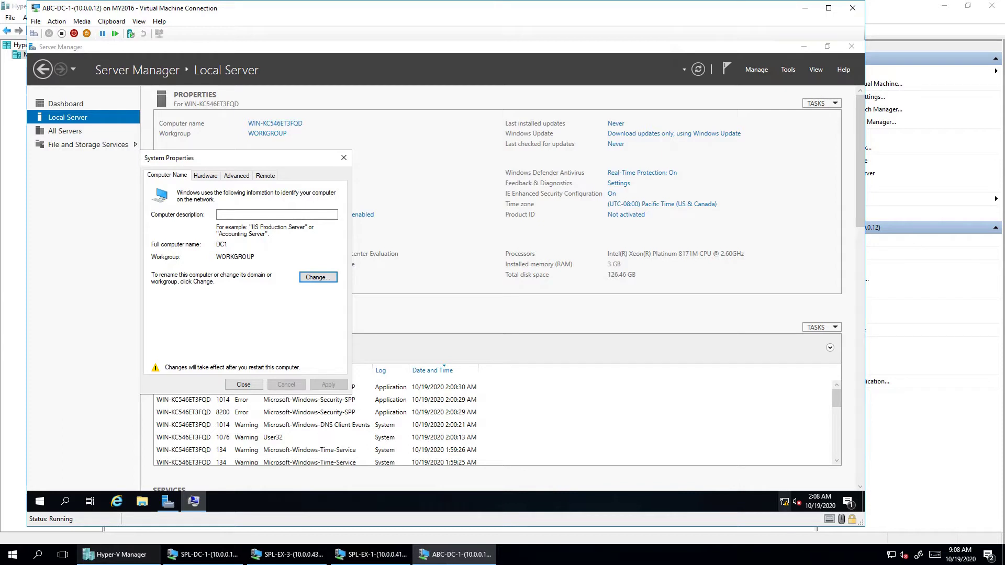
pyautogui.rightClick(784, 502)
pyautogui.click(777, 489)
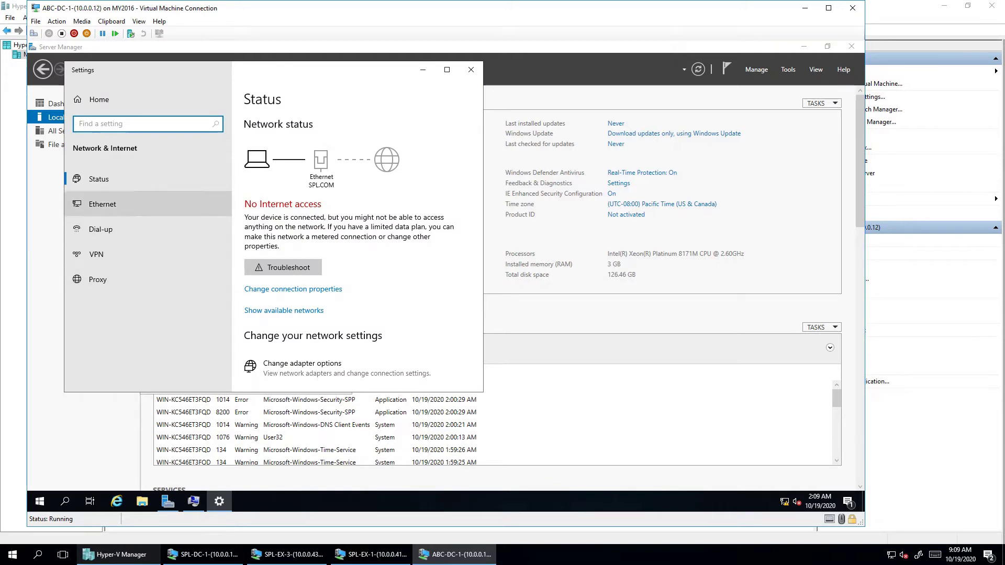
pyautogui.scroll(-3, 351, 272)
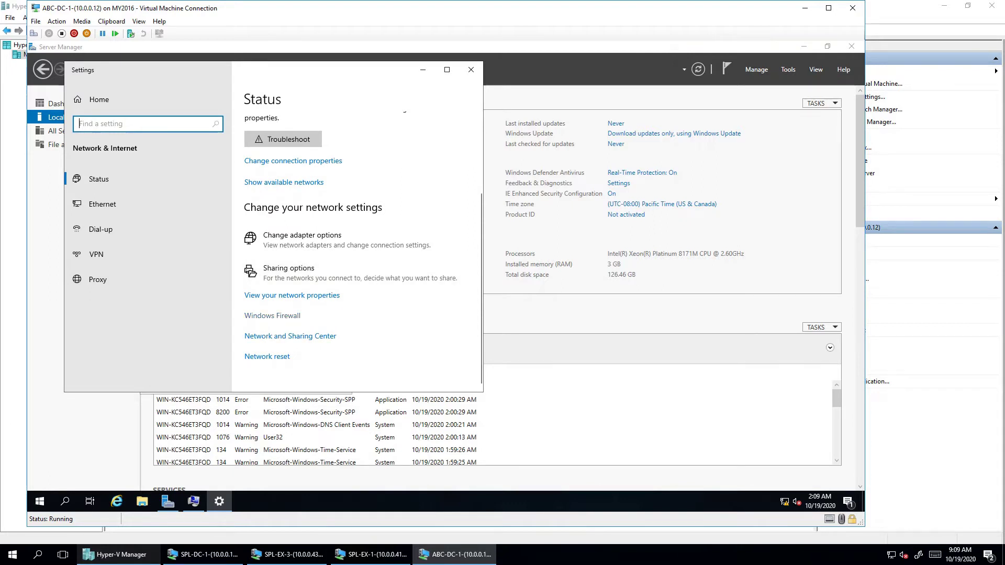
pyautogui.click(471, 70)
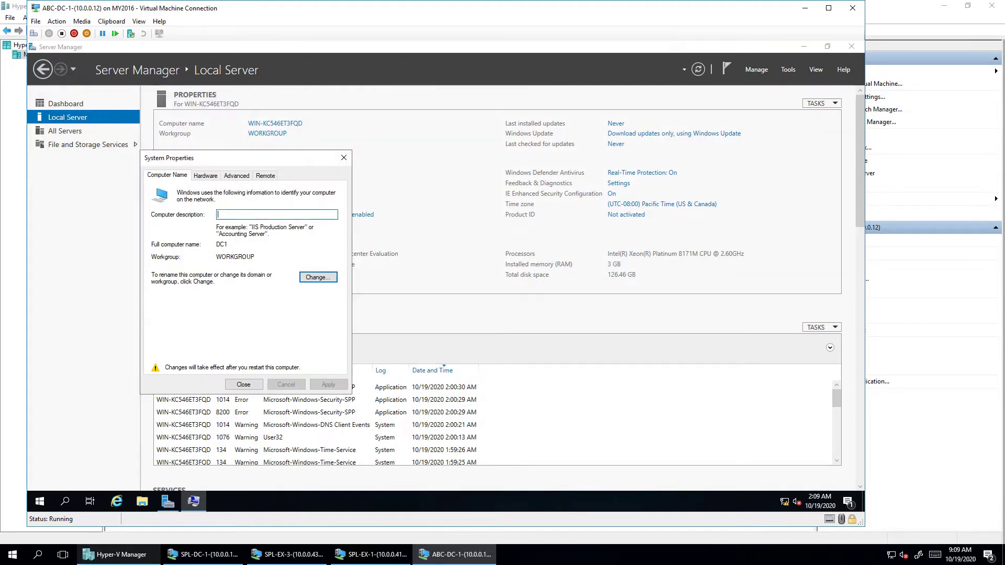
# Open the Ethernet adapter's properties from Network Connections and disable Internet Protocol Version 6 (TCP/IPv6)
pyautogui.press('super+r')
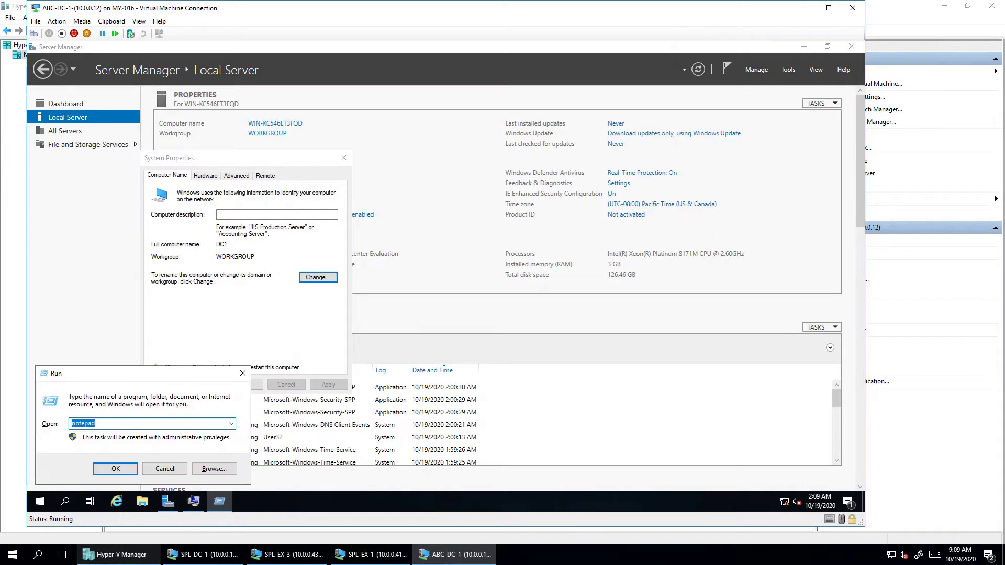
pyautogui.write('ncpa')
pyautogui.write('pl')
pyautogui.press('Return')
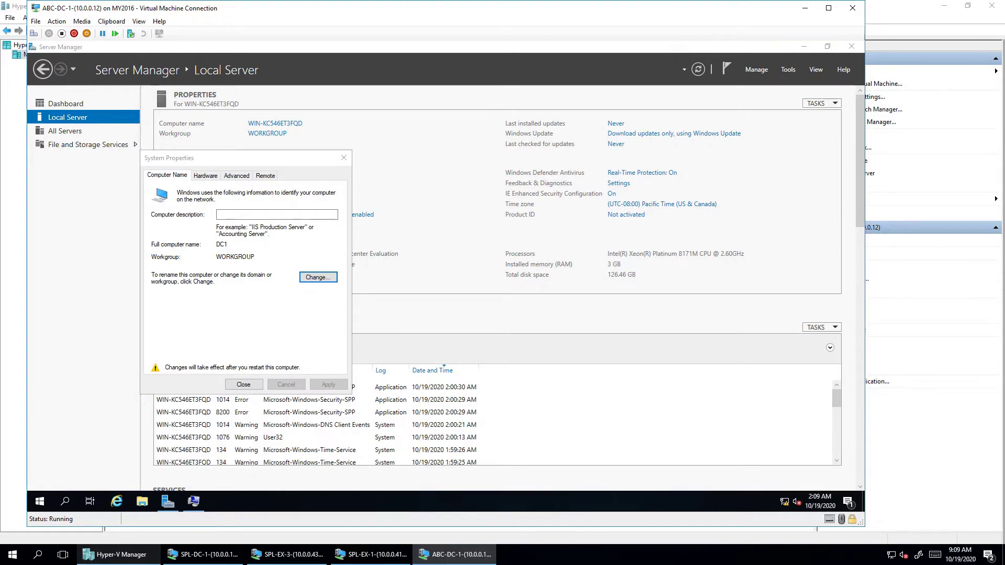
pyautogui.doubleClick(206, 180)
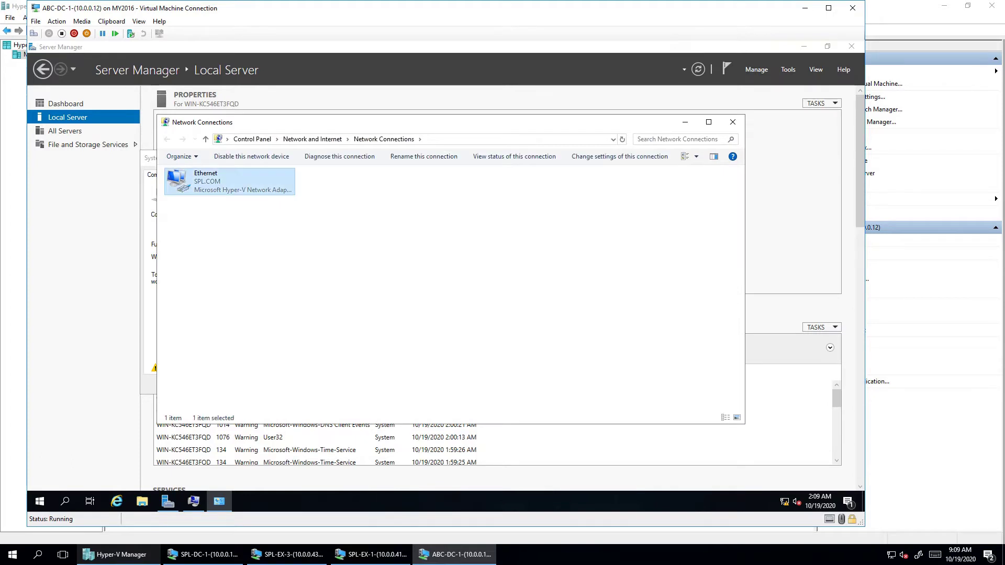
pyautogui.click(383, 357)
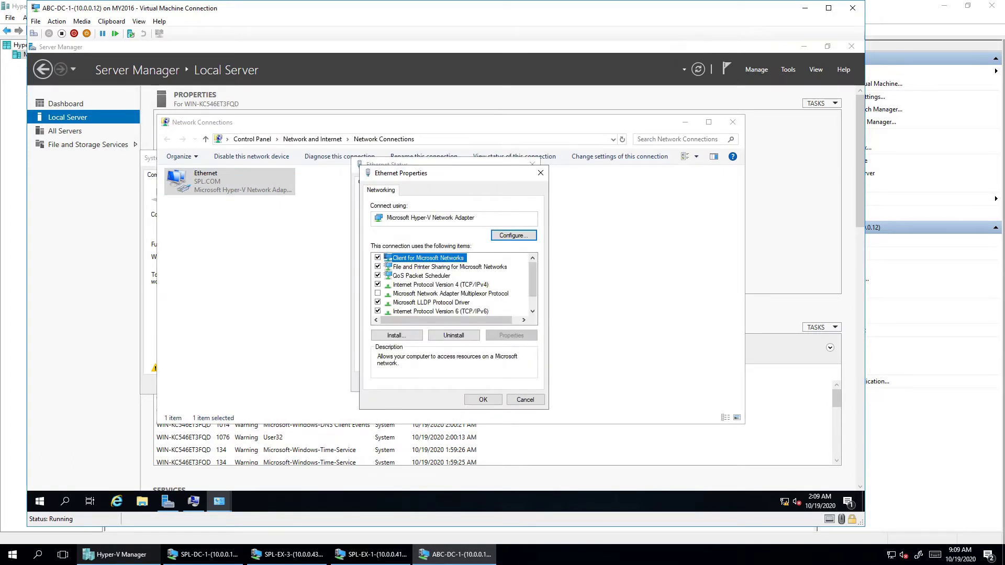
pyautogui.click(378, 311)
# Set the Ethernet adapter's static IPv4 address to 20.0.0.10 with subnet mask 255.0.0.0 and preferred DNS server 20.0.0.10
pyautogui.click(442, 285)
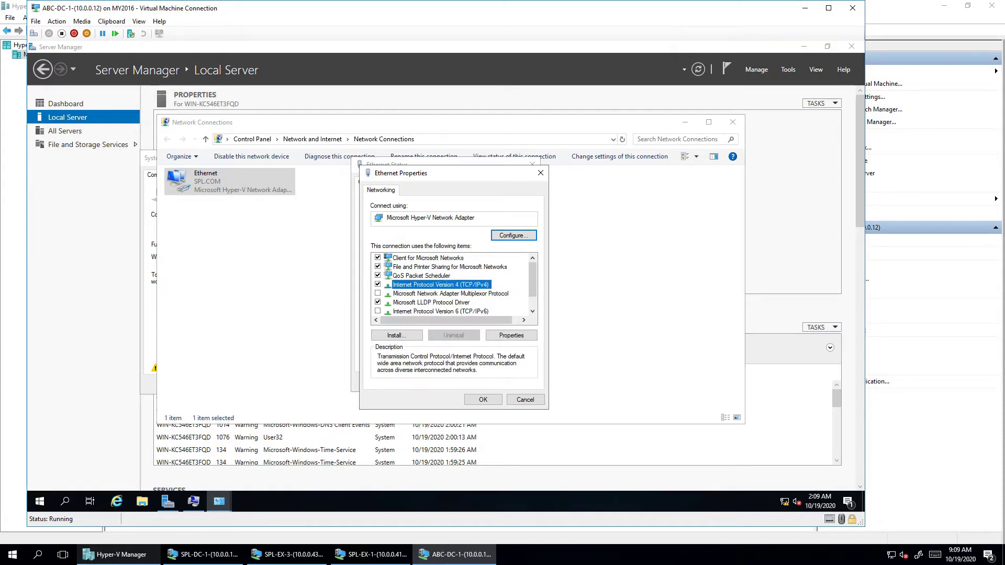
pyautogui.click(511, 335)
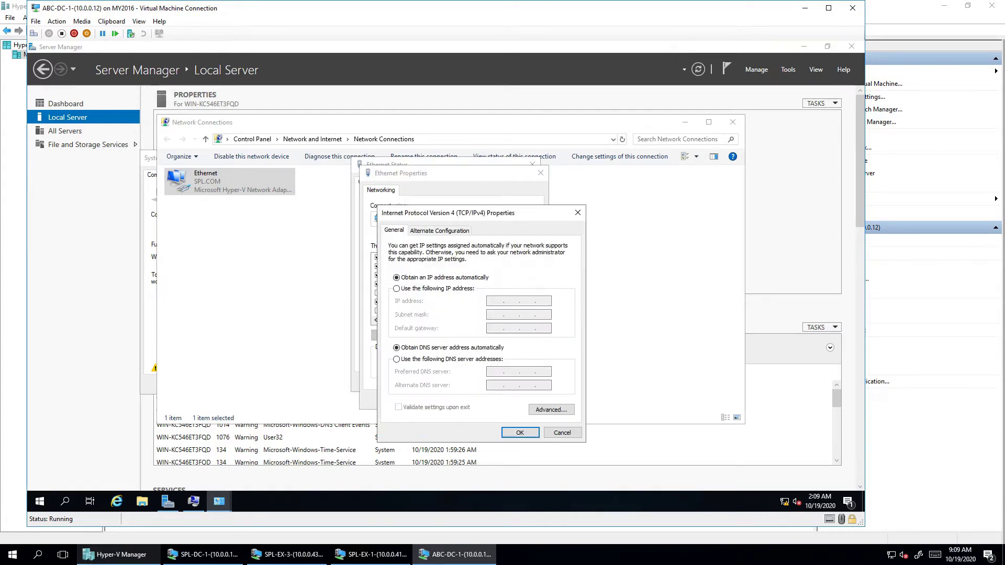
pyautogui.click(396, 288)
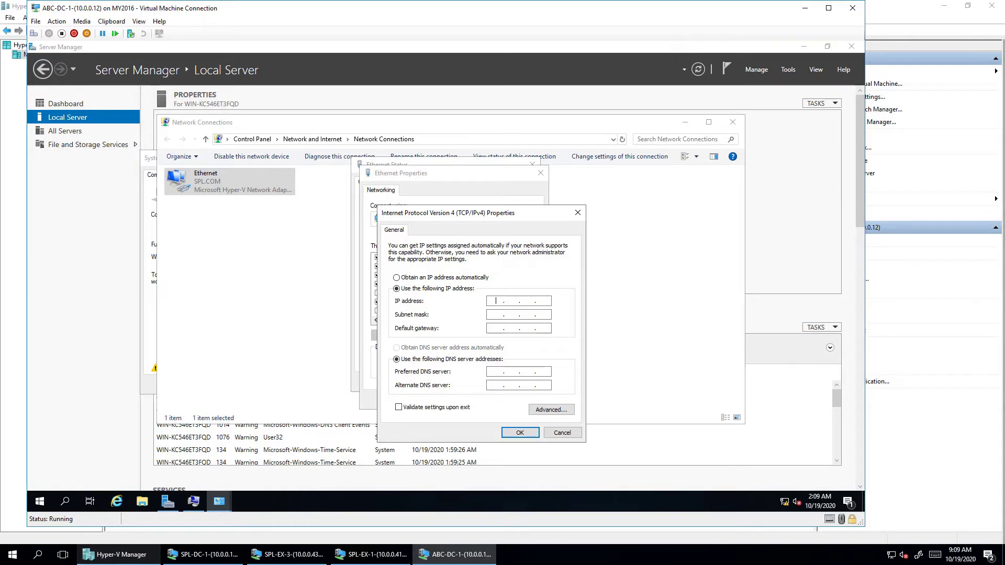
pyautogui.write('20')
pyautogui.write('.0.0.10')
pyautogui.press('Tab')
pyautogui.press('Tab')
pyautogui.press('Tab')
pyautogui.press('Tab')
pyautogui.write('20.0.0.10')
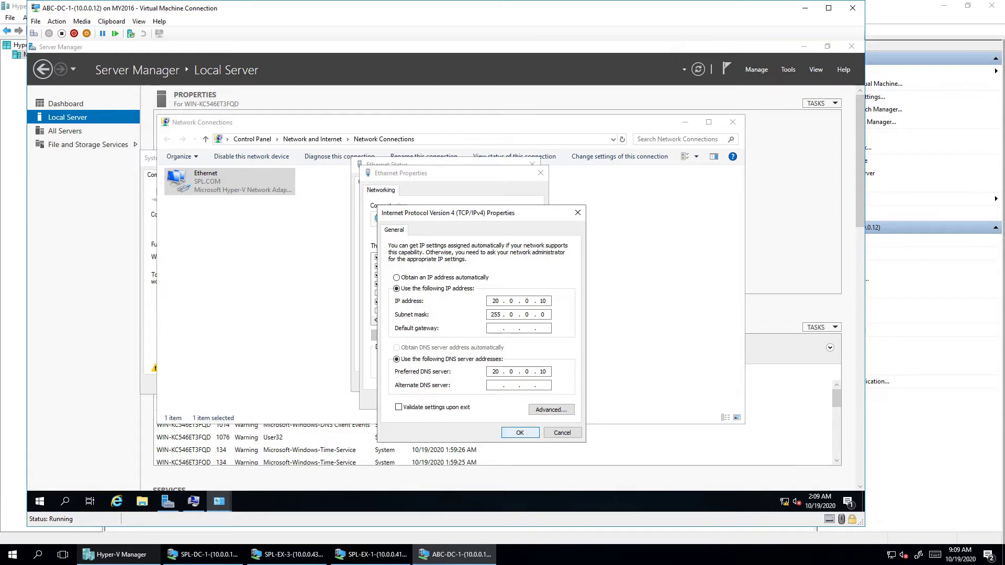
pyautogui.press('Return')
pyautogui.press('Return')
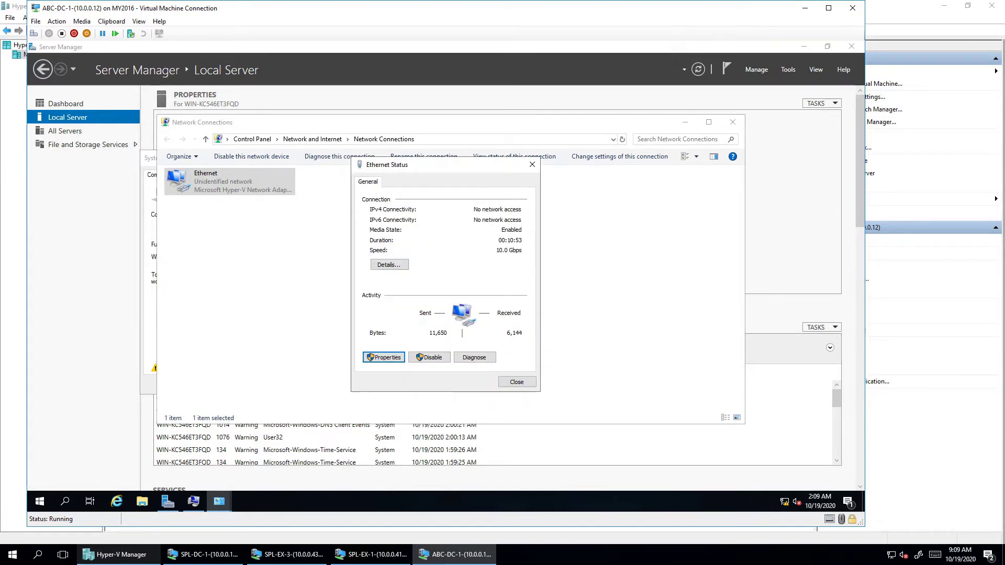
pyautogui.click(516, 381)
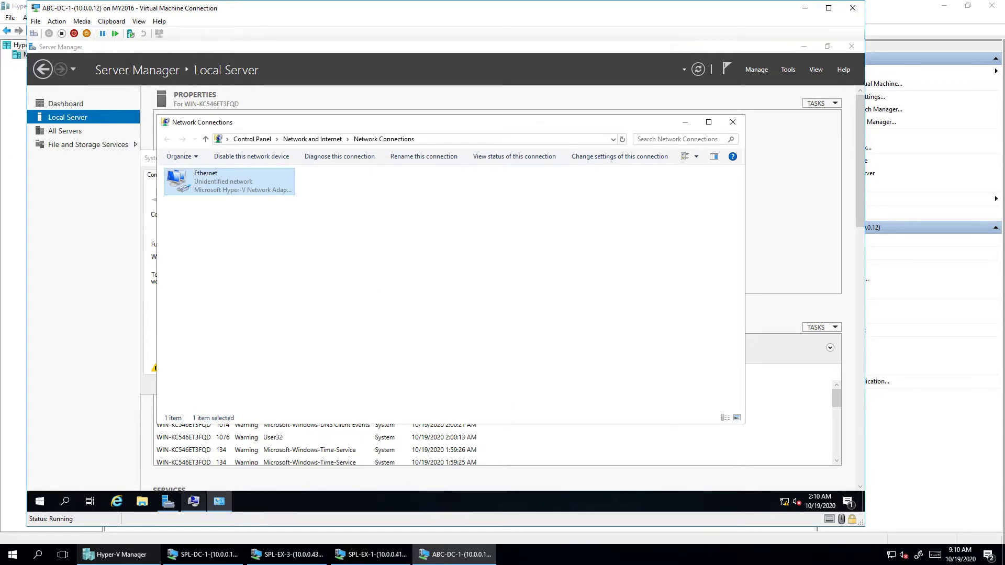
# Restart the server with the reason Other (Unplanned) and bring up the Administrator sign-in prompt
pyautogui.click(39, 501)
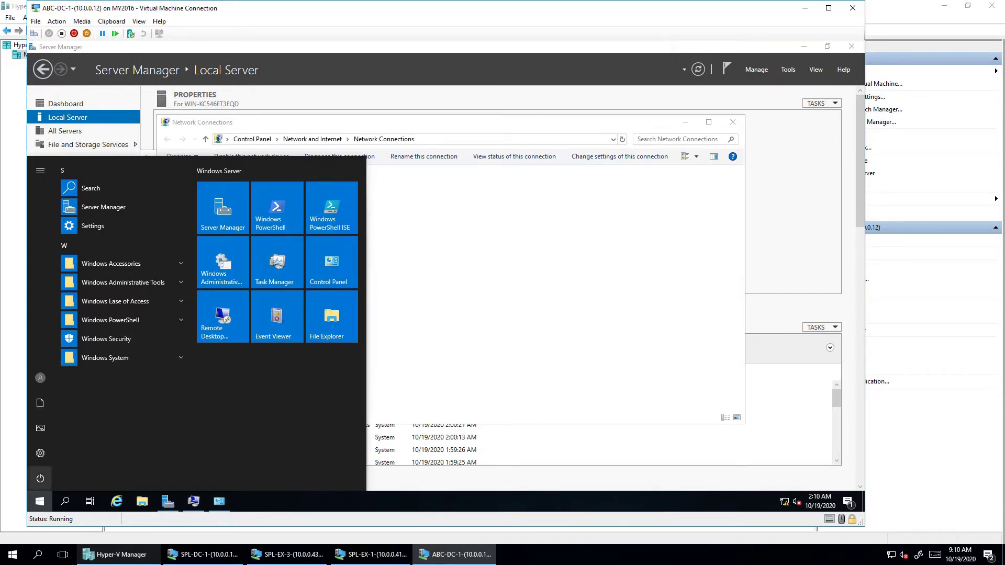
pyautogui.click(40, 478)
pyautogui.click(79, 449)
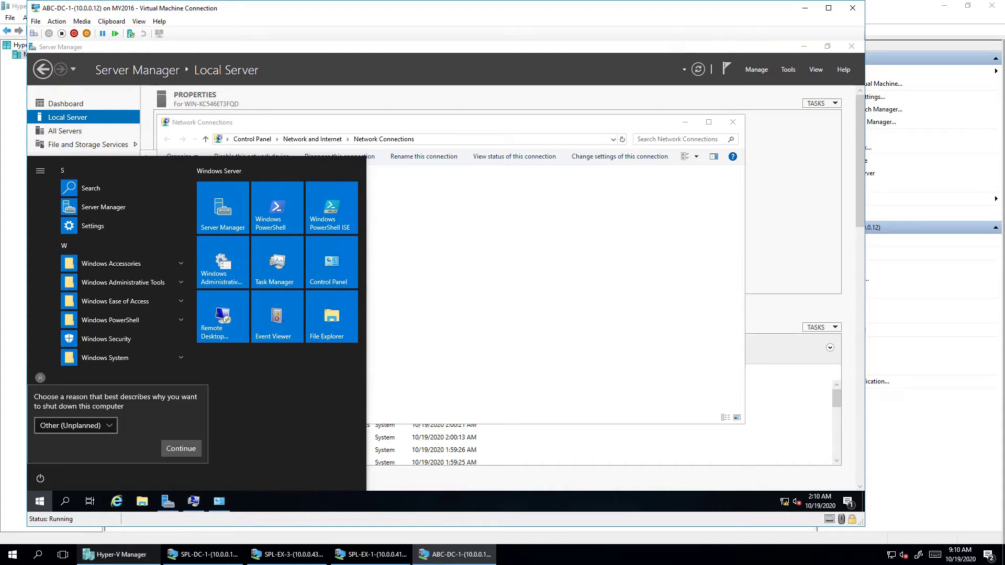
pyautogui.click(181, 449)
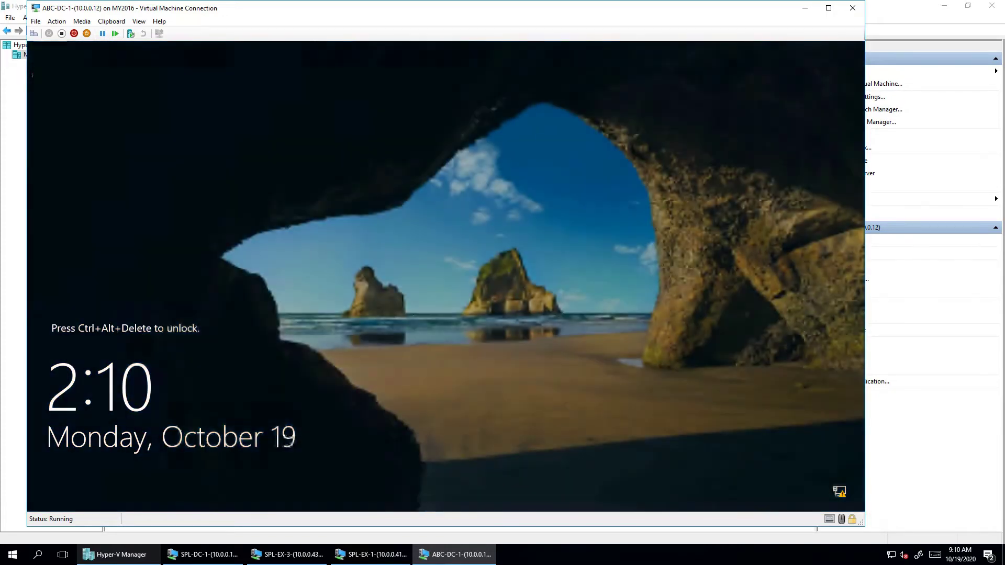
pyautogui.click(34, 33)
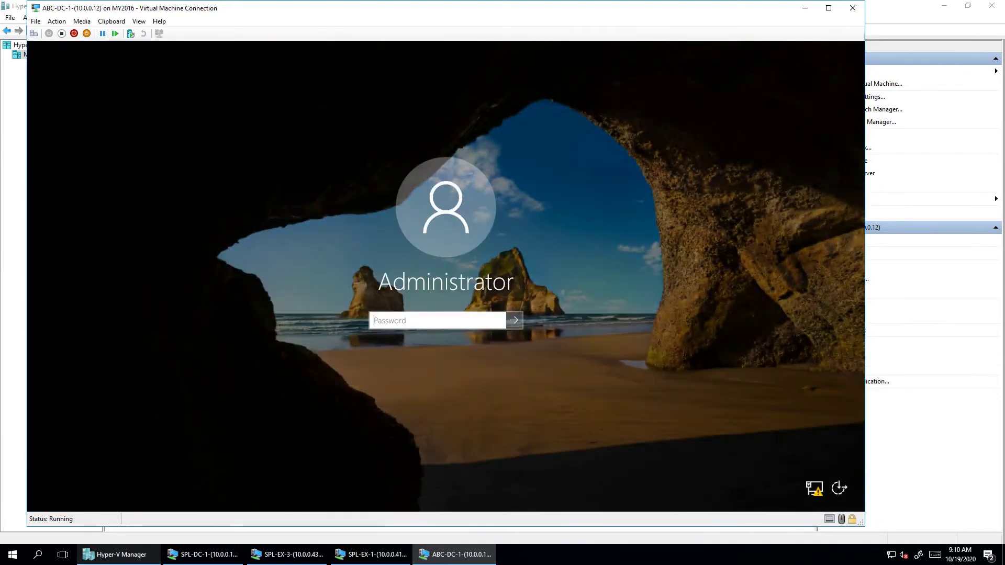
# Sign in to the server as Administrator with the account password
pyautogui.write('•••••••')
pyautogui.press('Return')
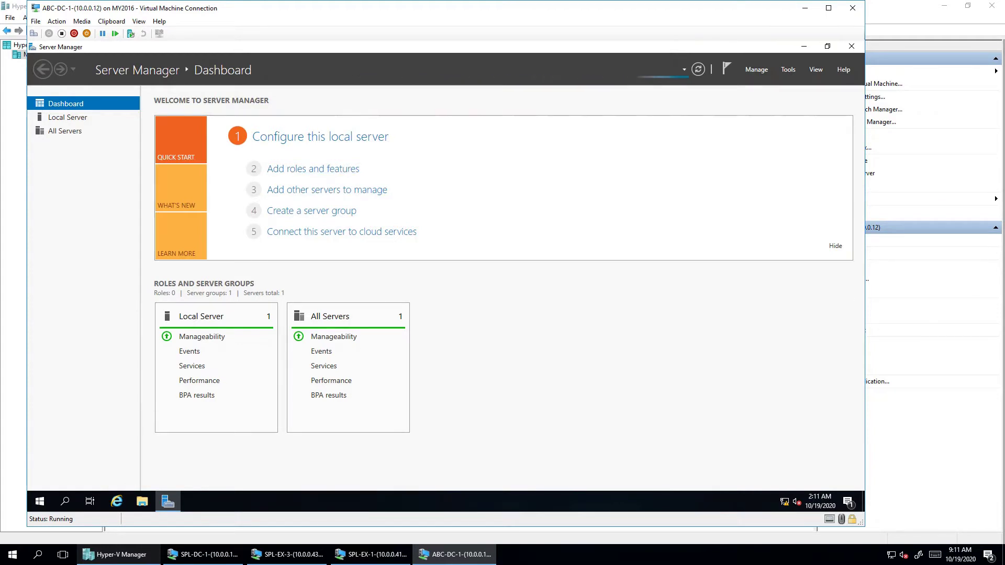
pyautogui.moveTo(785, 502)
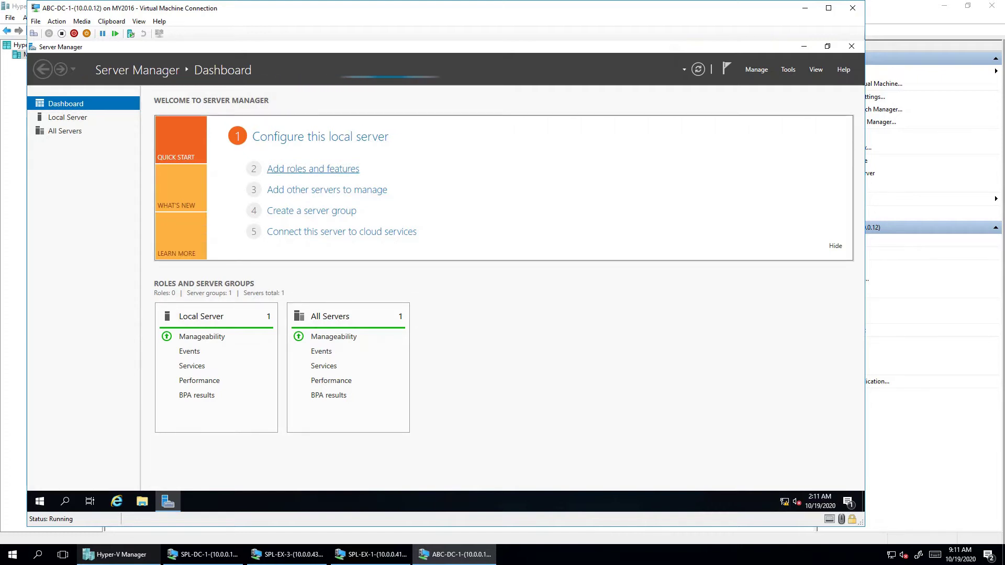
# Start the Add Roles and Features Wizard, keeping the default installation type and DC1 as the destination server
pyautogui.click(312, 169)
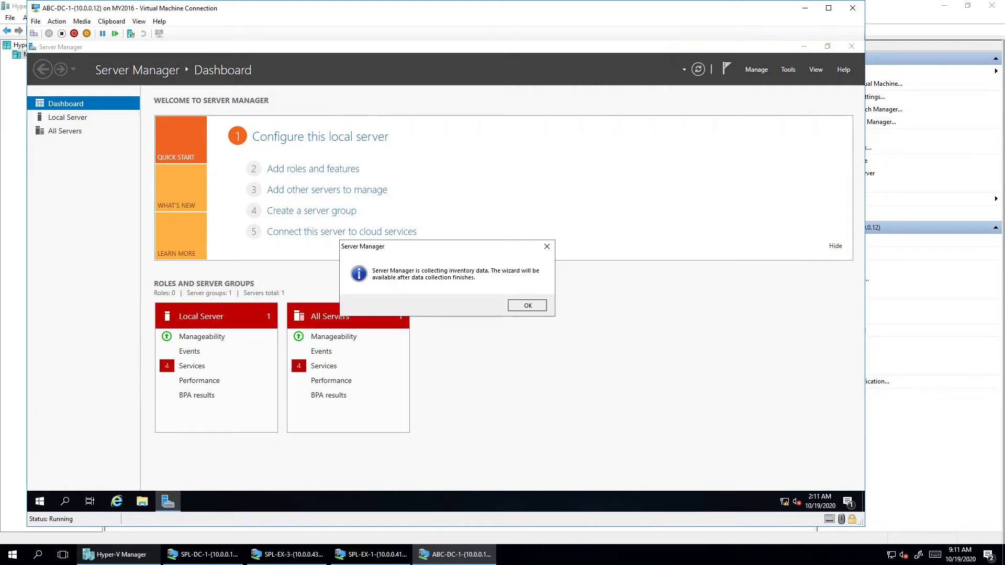
pyautogui.press('Return')
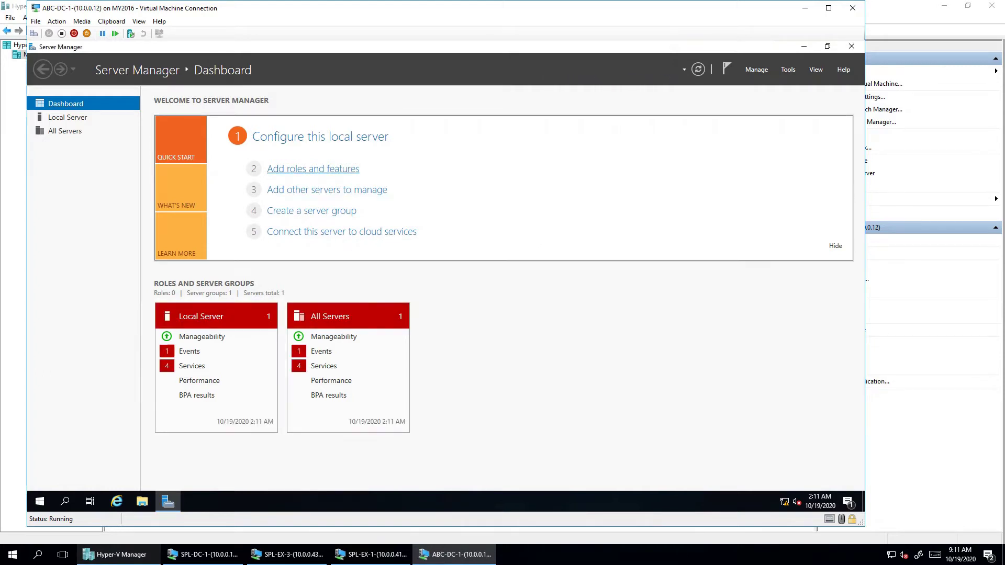
pyautogui.click(313, 169)
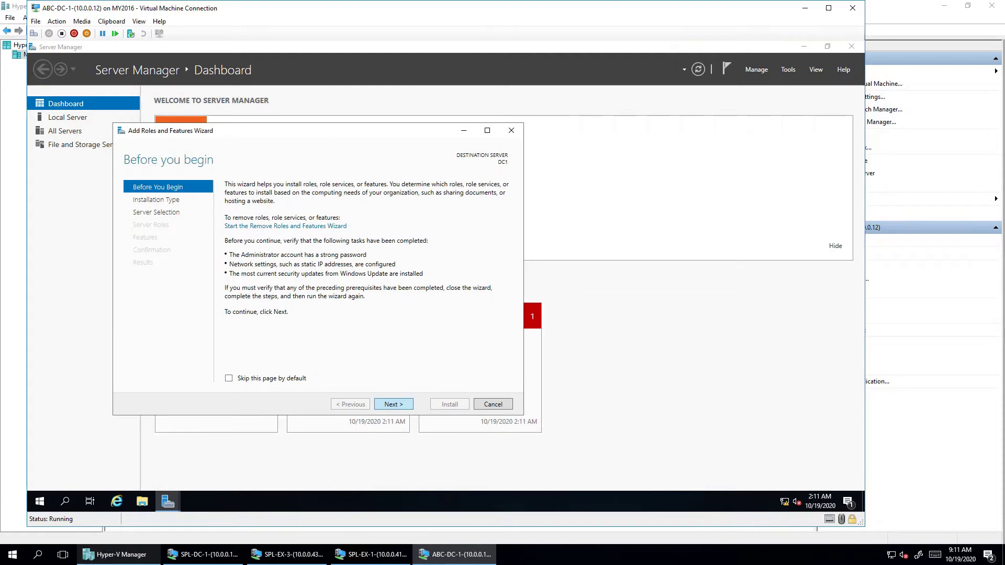
pyautogui.press('Return')
pyautogui.press('Return')
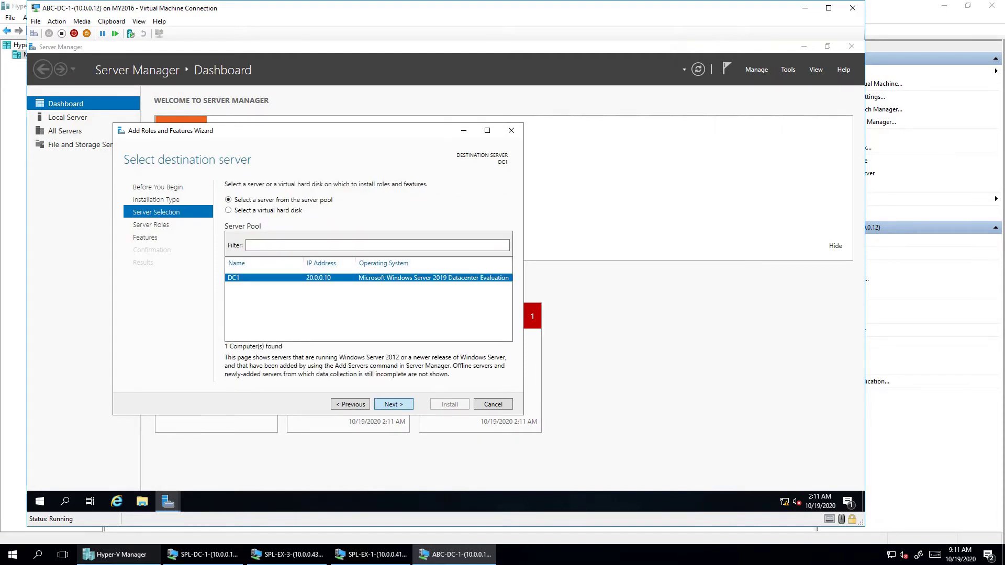
pyautogui.press('Return')
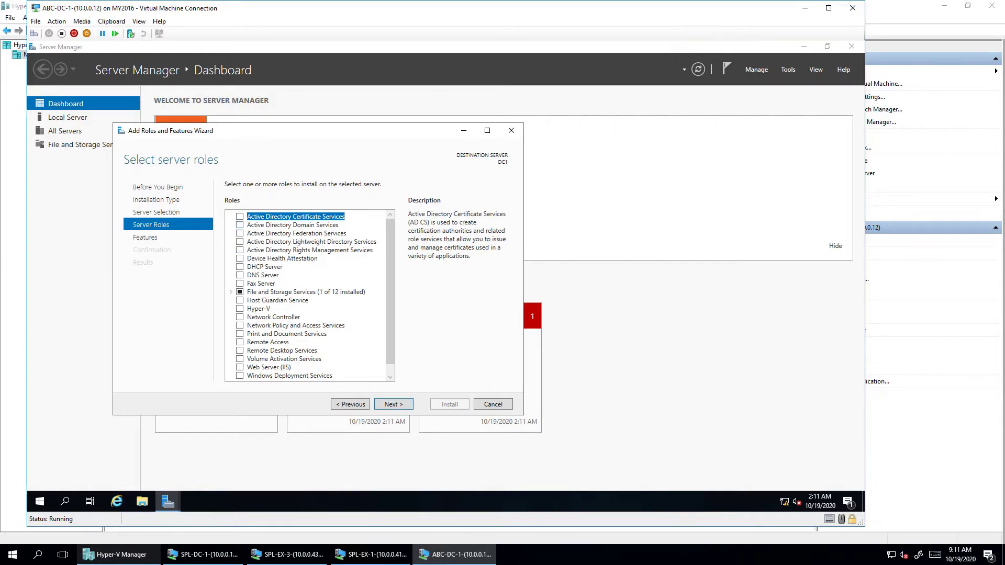
# Select the Active Directory Domain Services and DNS Server roles, adding their required features and management tools
pyautogui.press('Down')
pyautogui.press('space')
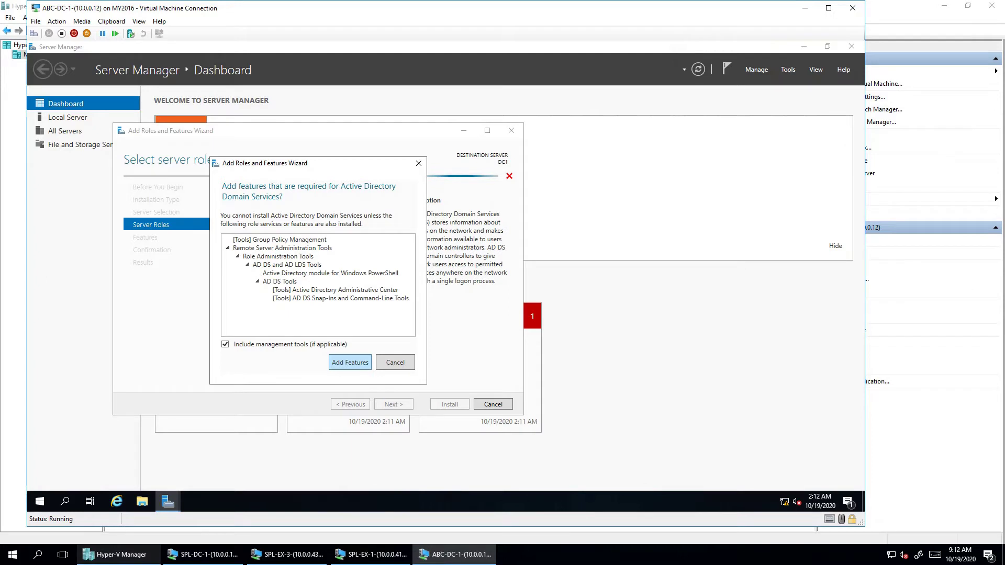
pyautogui.press('Return')
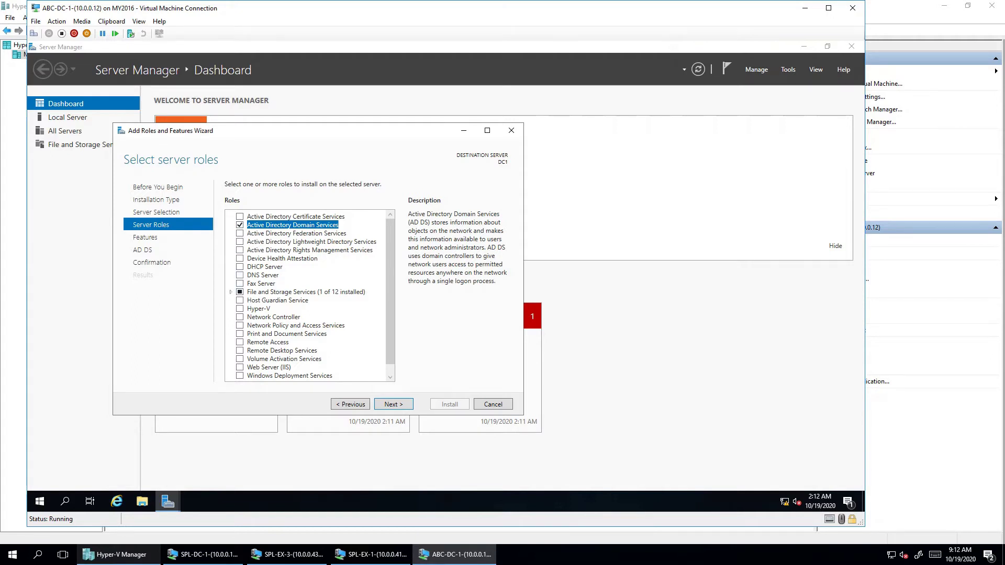
pyautogui.click(239, 275)
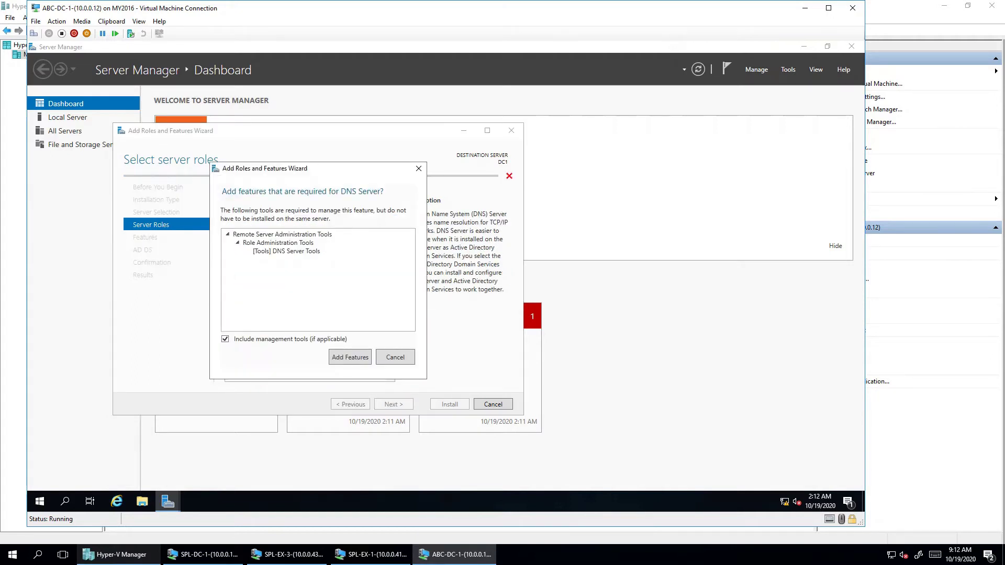
pyautogui.press('Return')
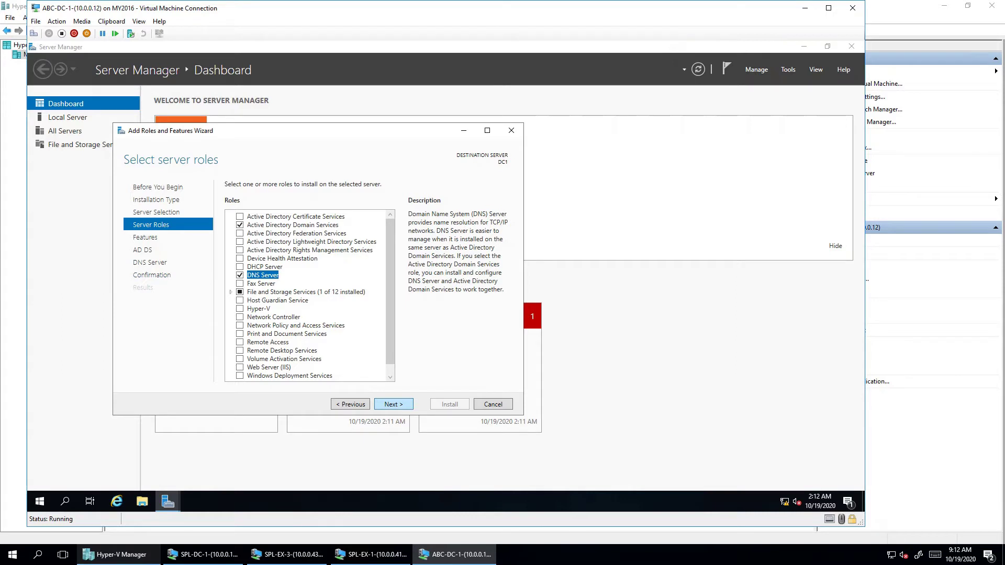
# Install the selected roles with the default features, leaving automatic restart disabled
pyautogui.press('Return')
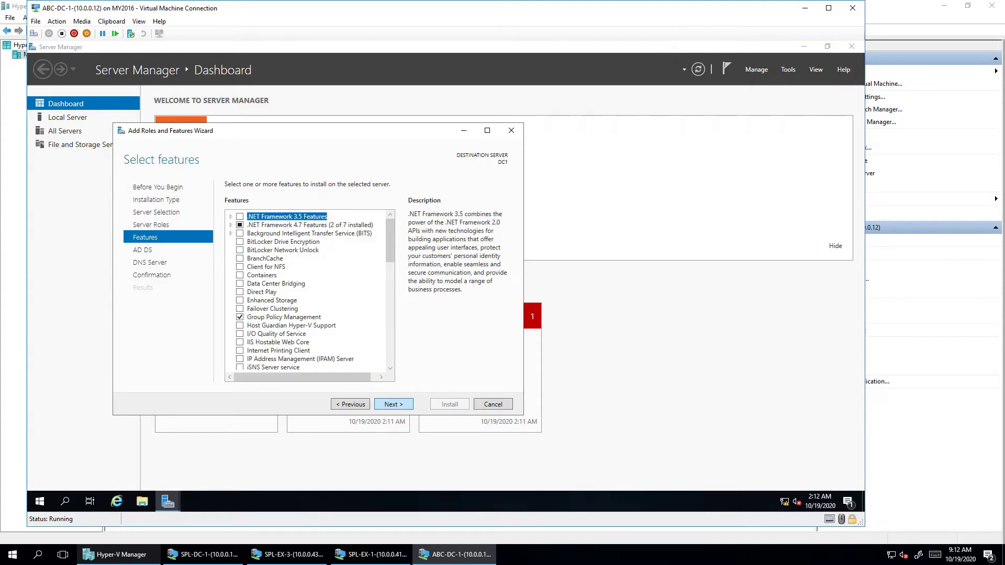
pyautogui.press('Return')
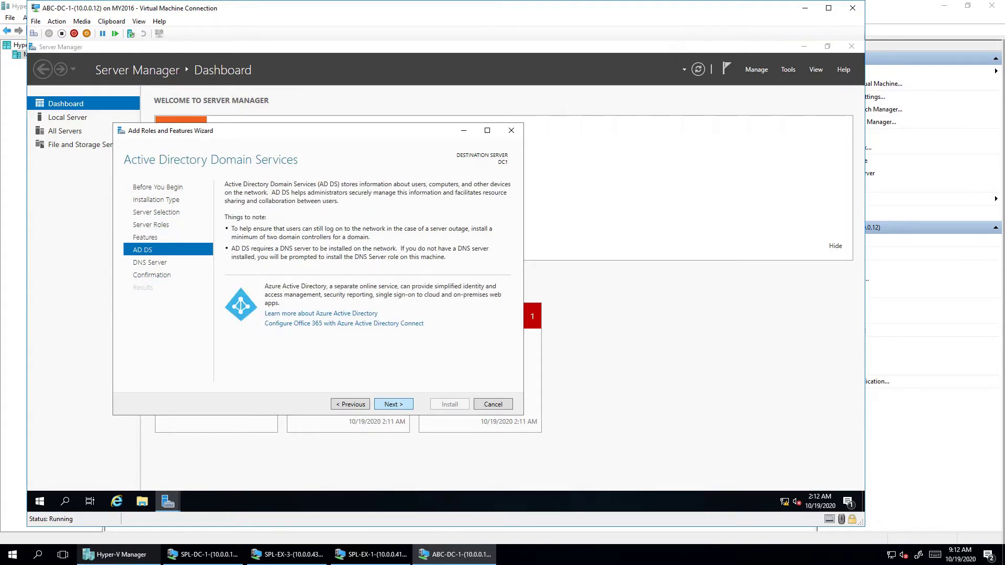
pyautogui.press('Return')
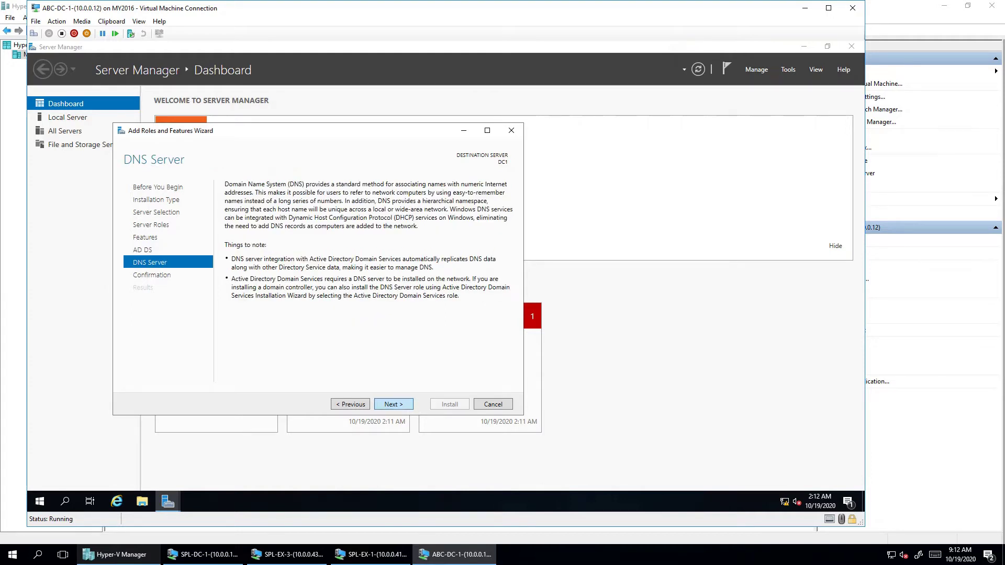
pyautogui.press('Return')
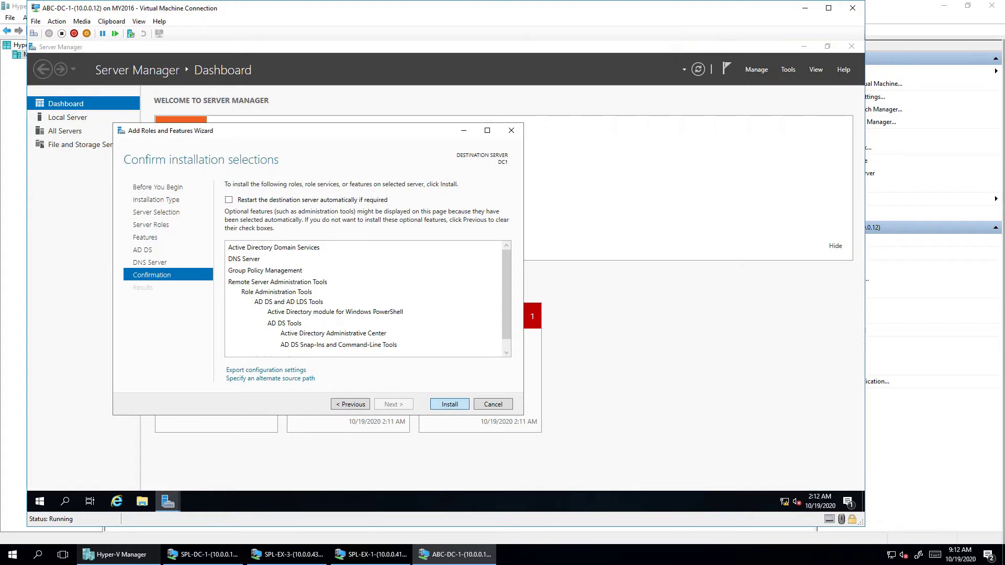
pyautogui.press('Return')
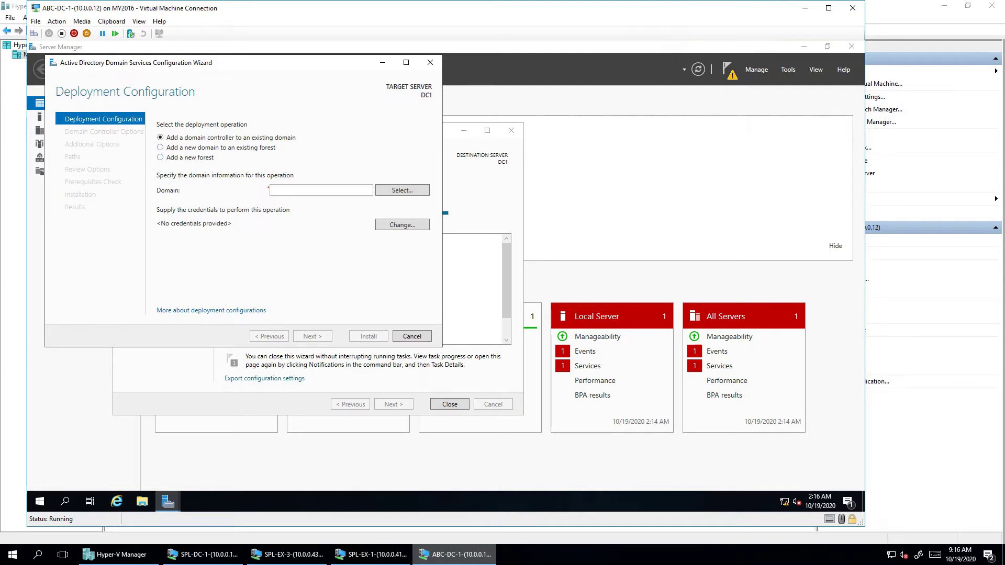
# Configure the deployment of DC1 as a new forest with the root domain name ABC.COM
pyautogui.click(160, 157)
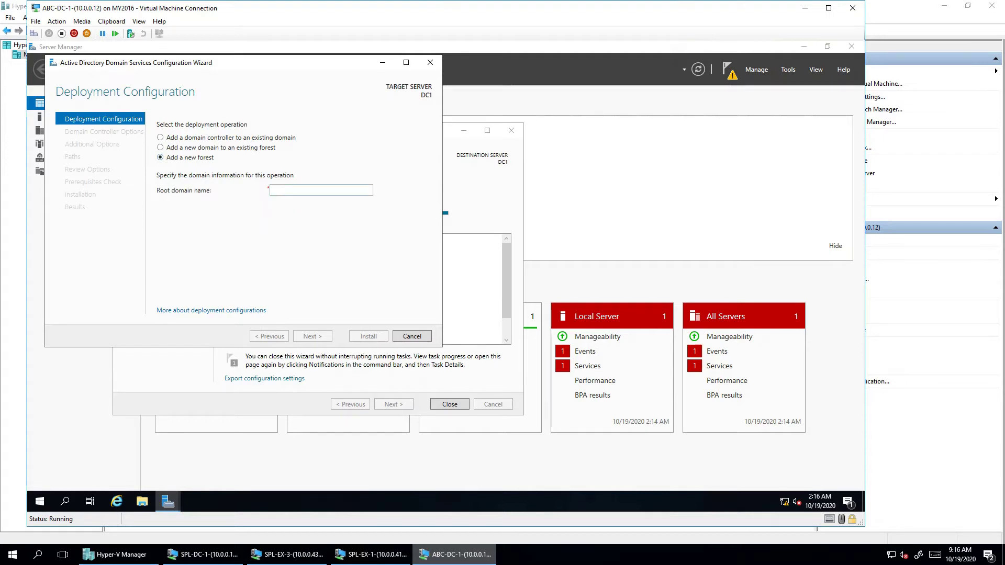
pyautogui.click(320, 190)
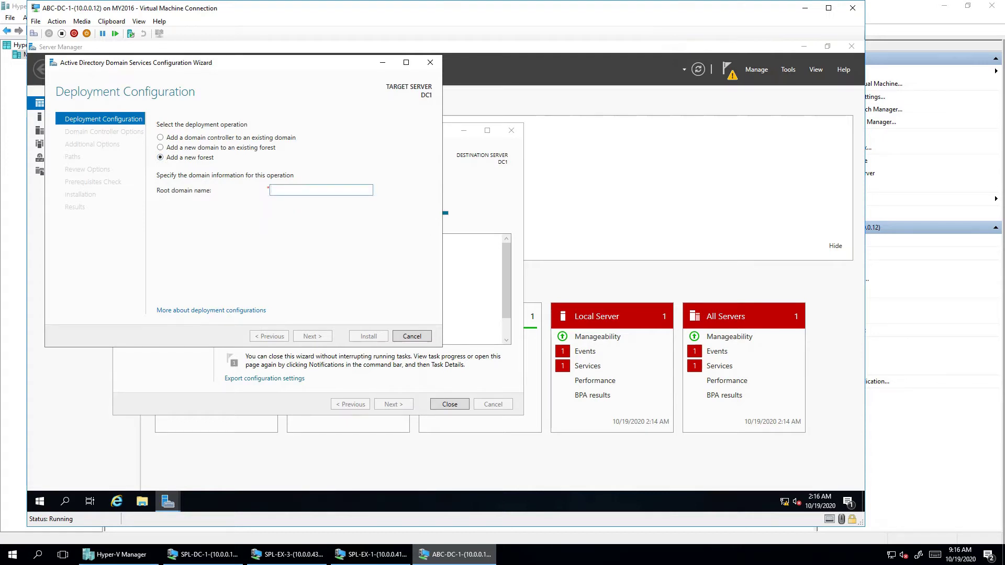
pyautogui.write('AB')
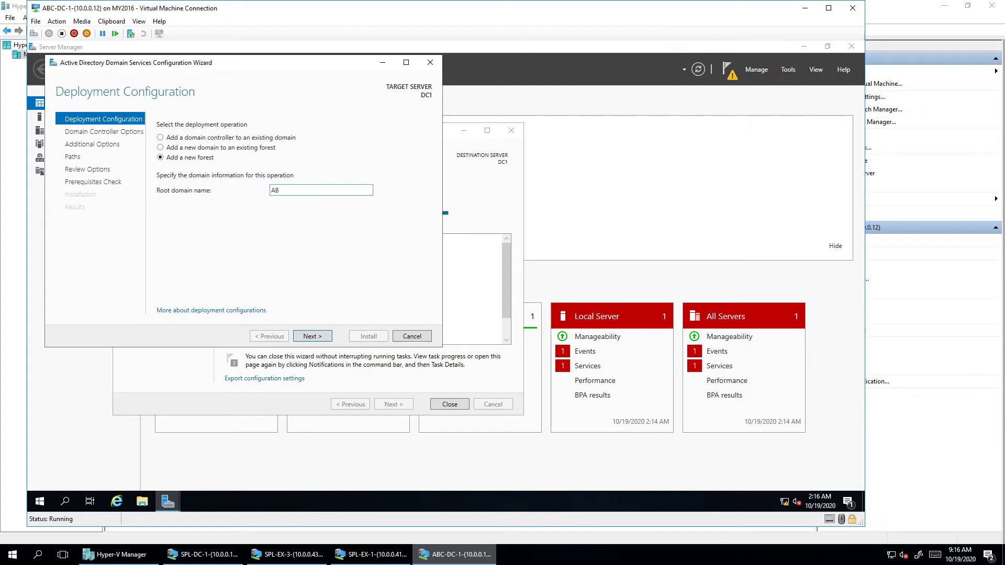
pyautogui.write('.COM')
pyautogui.click(278, 190)
pyautogui.write('C')
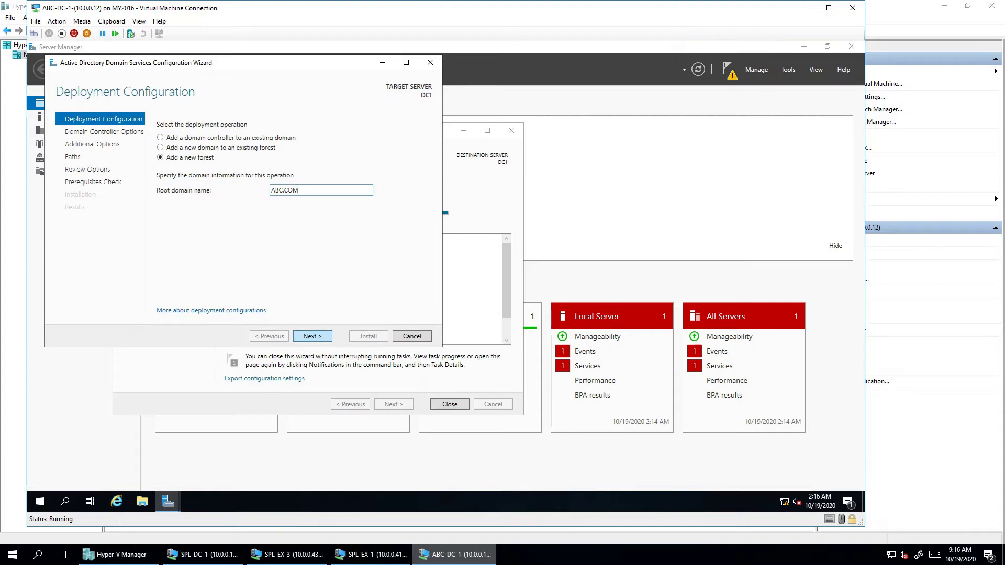
pyautogui.press('Return')
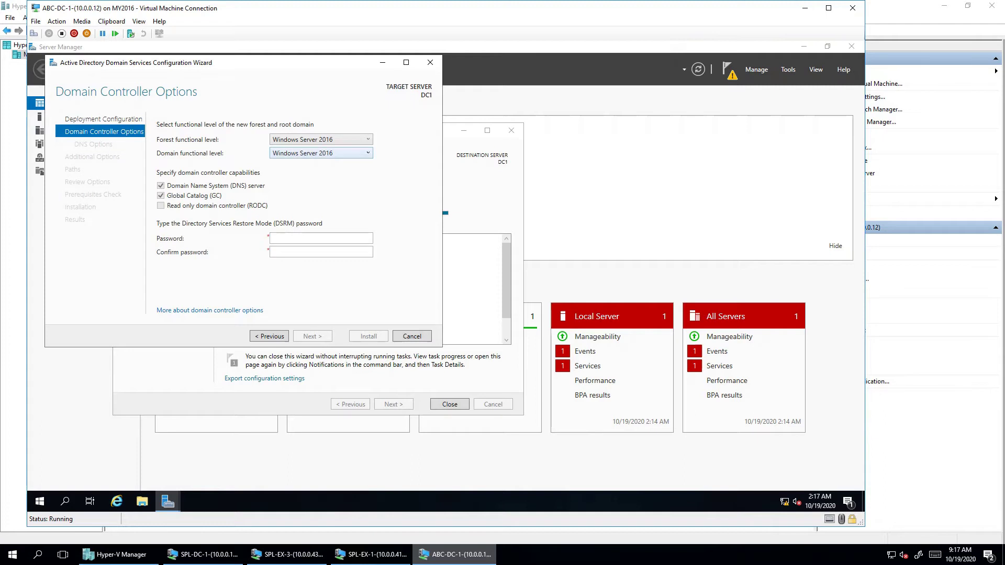
# Check the available domain and forest functional levels, keeping both at Windows Server 2016
pyautogui.hotkey('alt', 'Down')
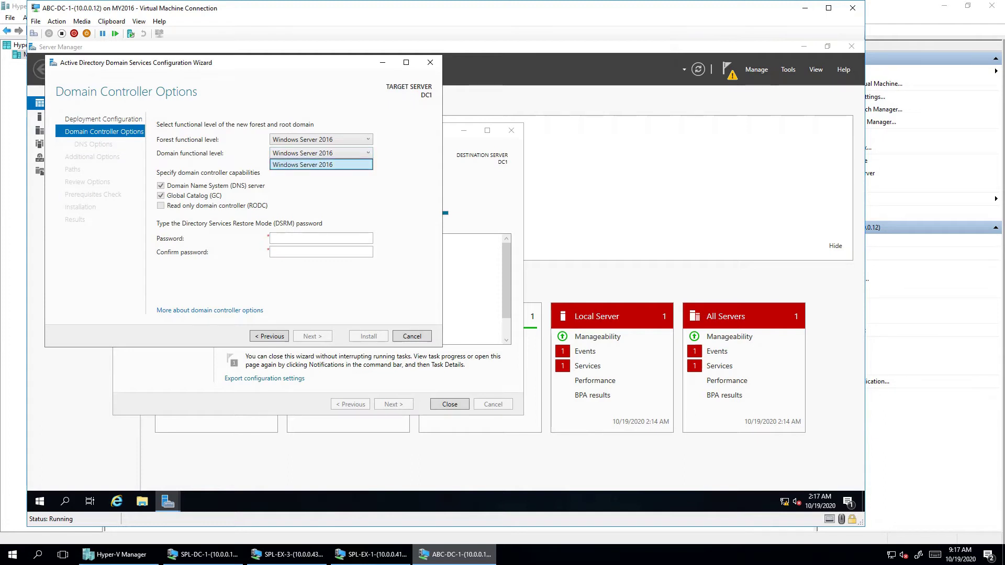
pyautogui.press('Return')
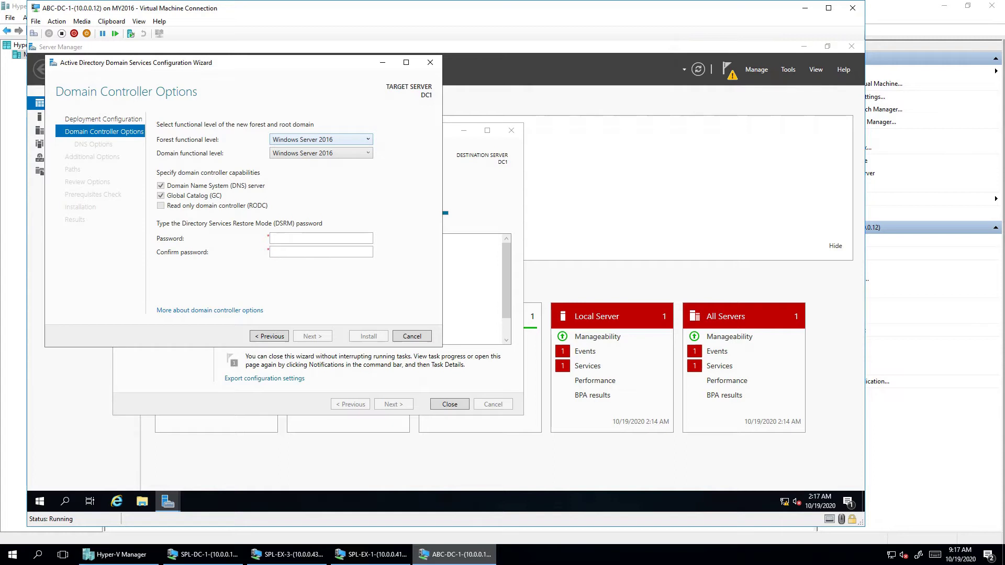
pyautogui.hotkey('alt', 'Down')
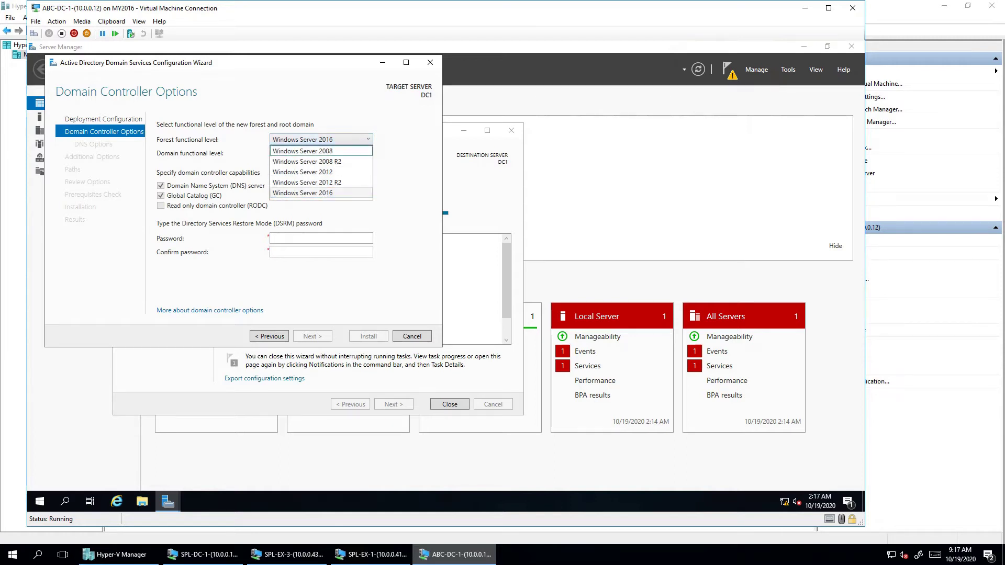
pyautogui.press('Return')
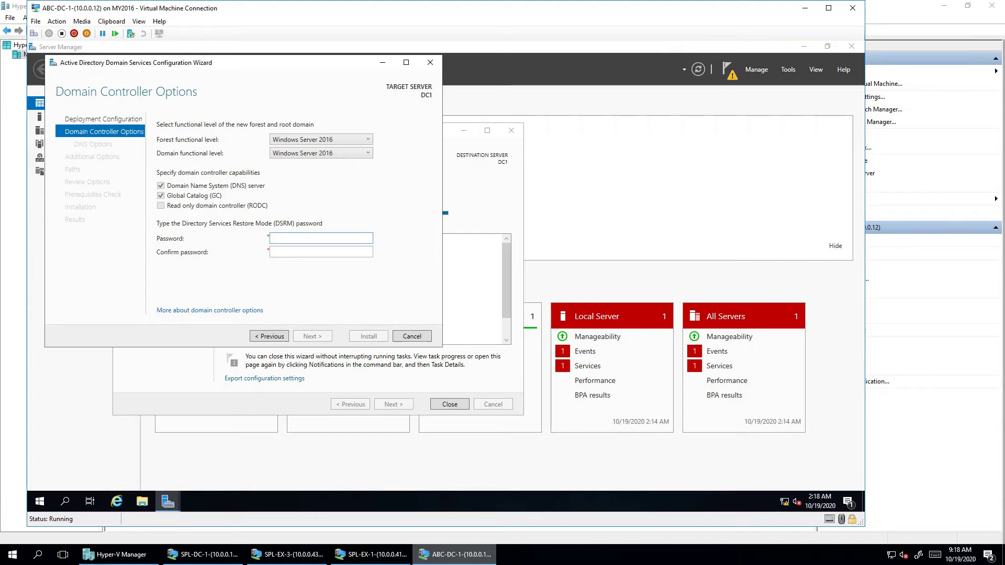
# Enter and confirm the Directory Services Restore Mode (DSRM) password and proceed to the DNS options
pyautogui.write('••••••••')
pyautogui.press('Tab')
pyautogui.write('•••••••')
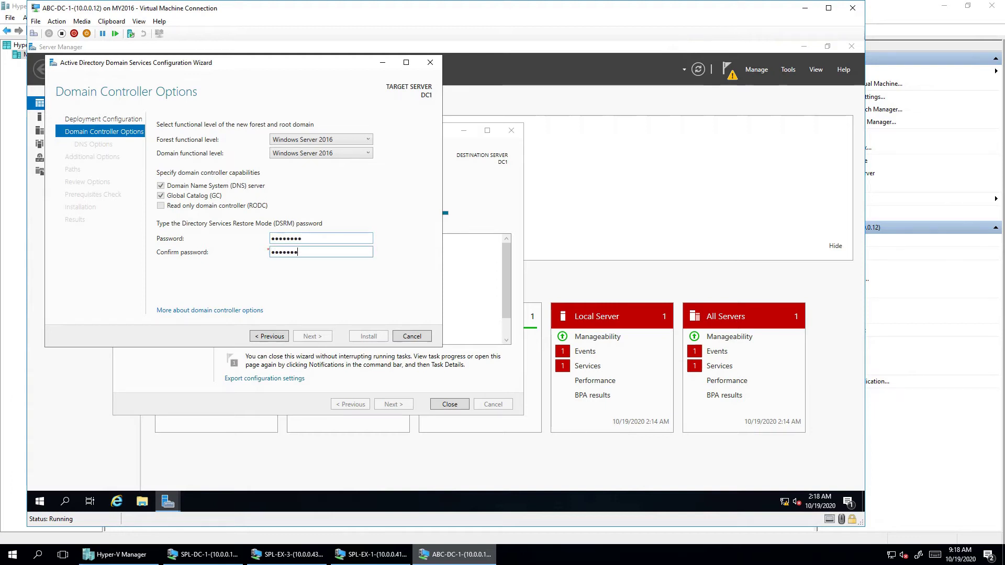
pyautogui.write('•')
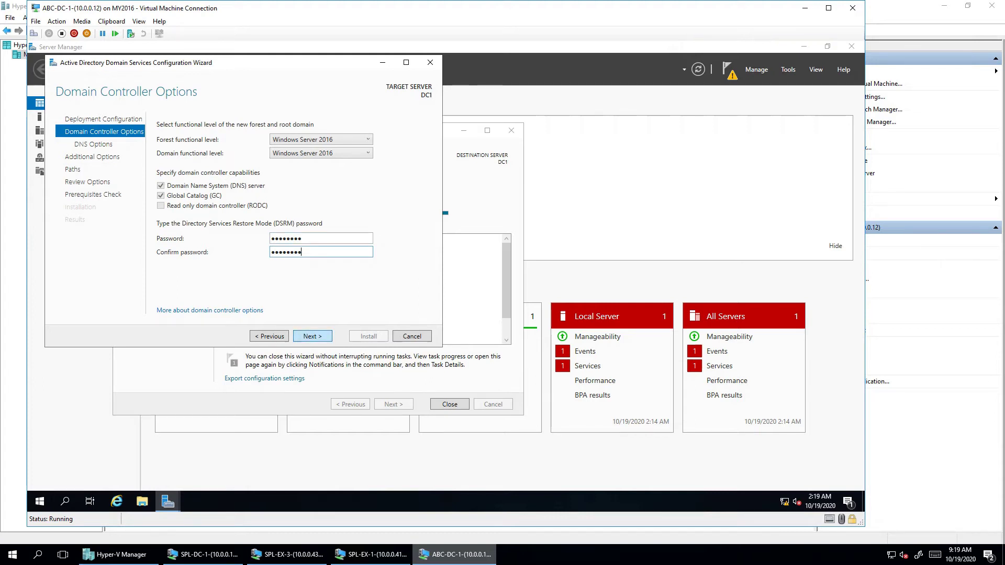
pyautogui.press('Return')
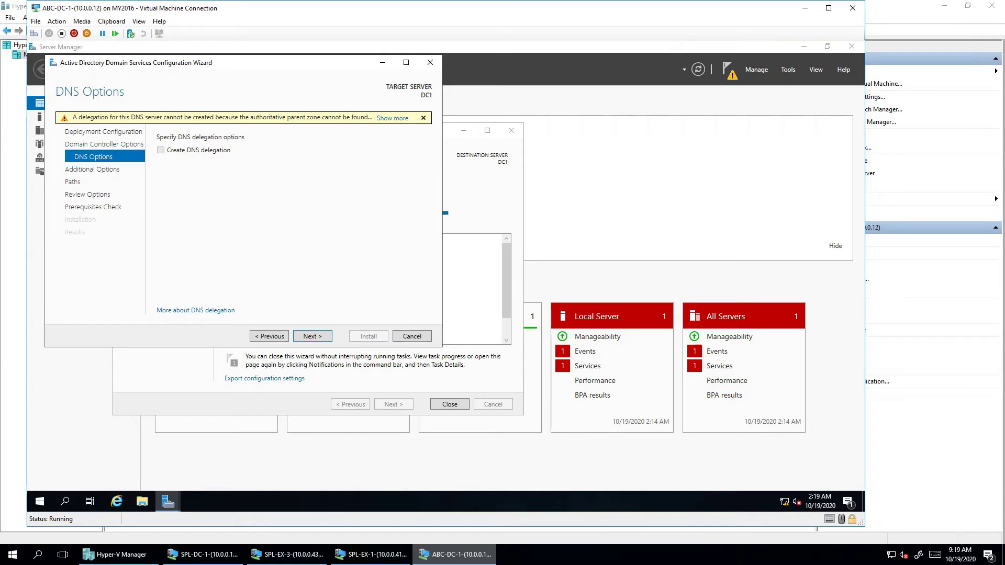
# Accept the default DNS options, NetBIOS name ABC and AD DS folder paths, and read through the summary of selections
pyautogui.press('Return')
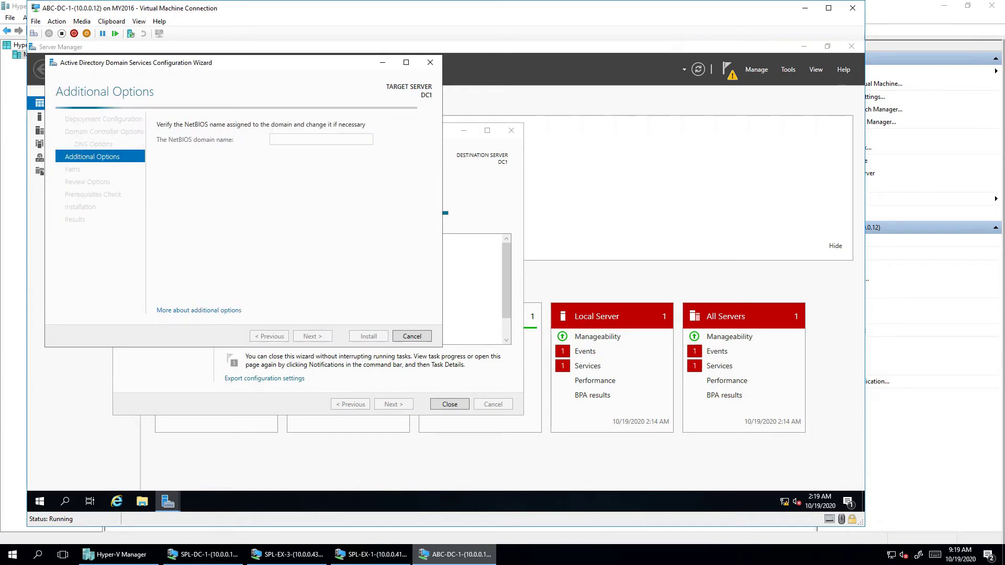
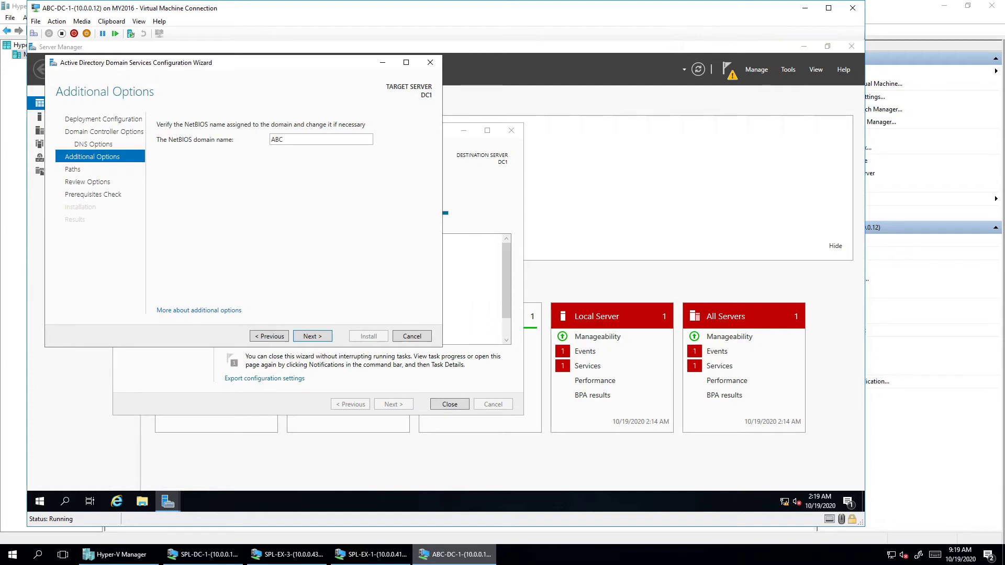
pyautogui.click(313, 336)
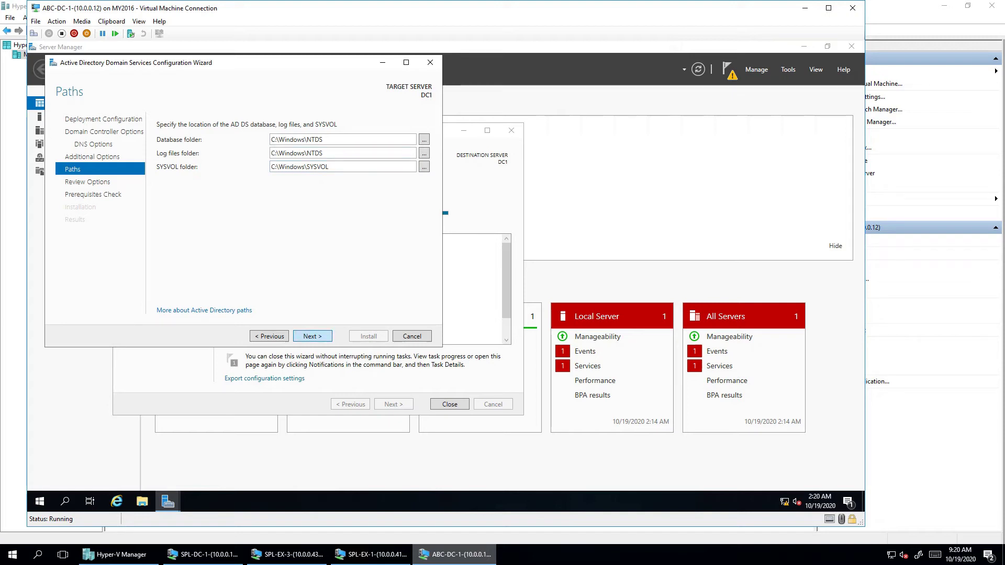
pyautogui.press('Return')
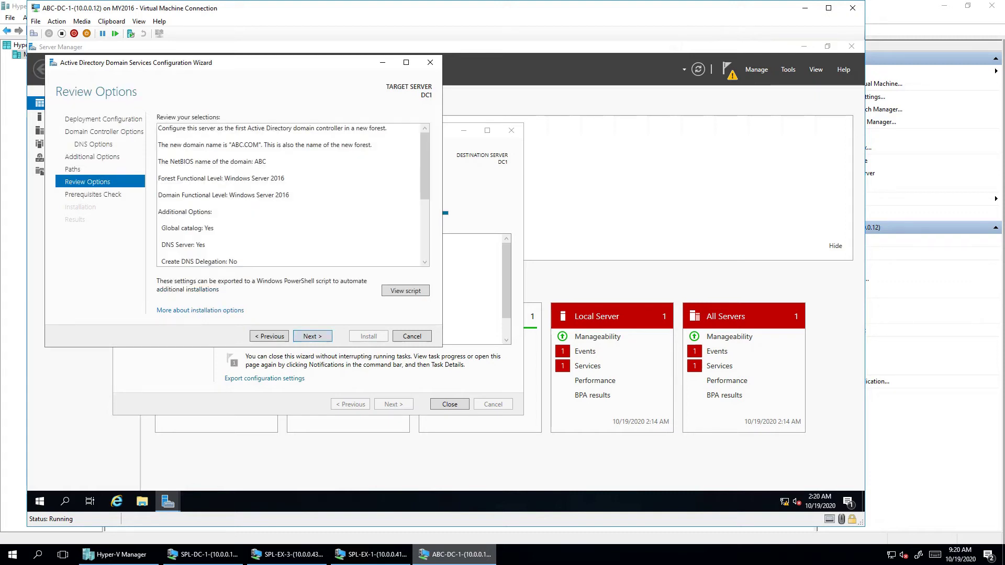
pyautogui.scroll(-2, 294, 194)
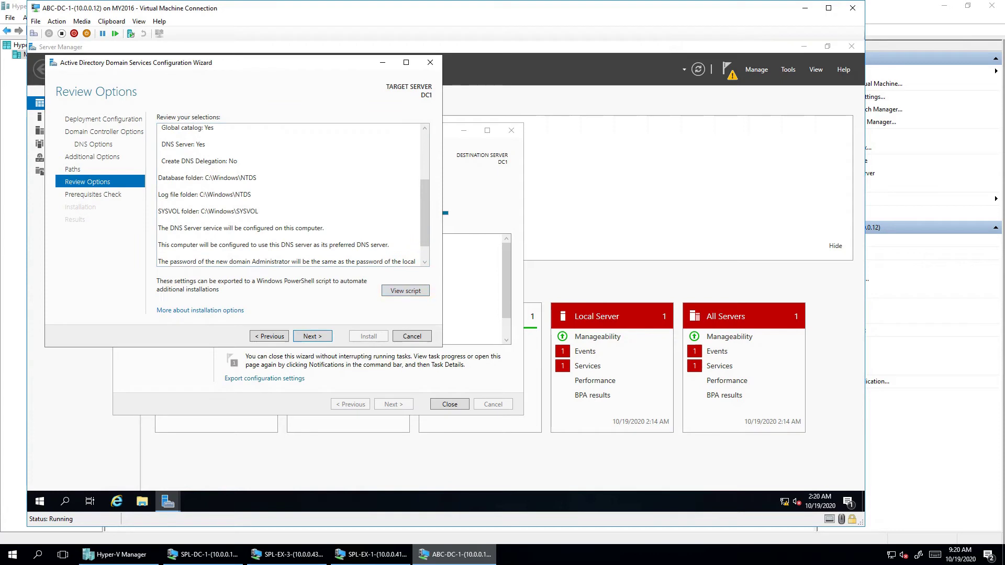
pyautogui.scroll(-1, 425, 215)
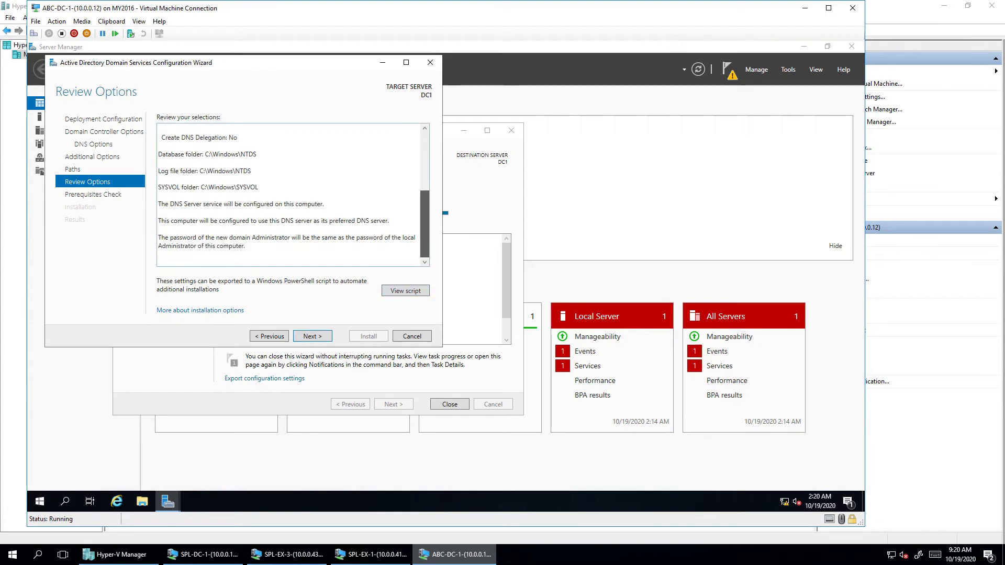
pyautogui.scroll(3, 425, 225)
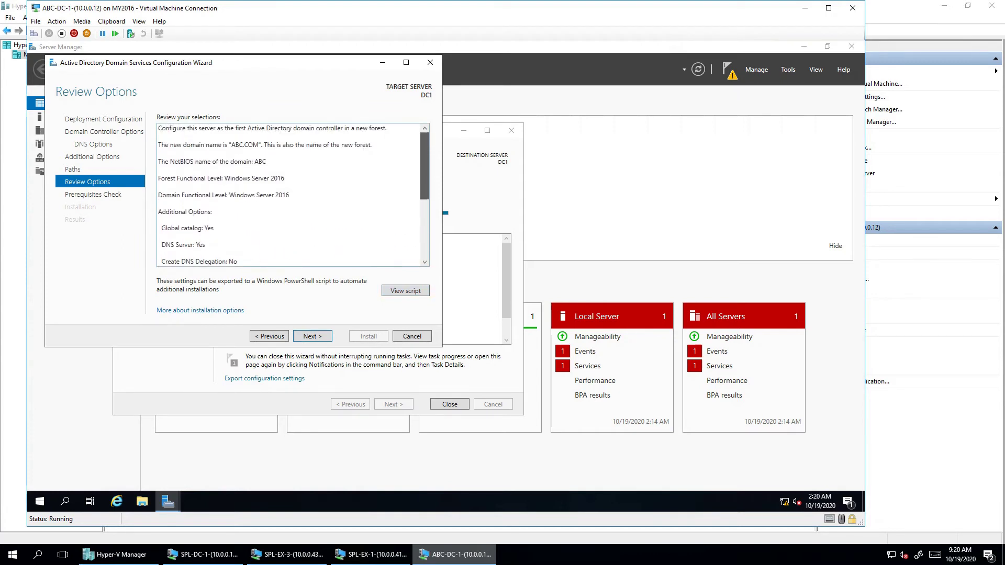
# Finish reviewing the selections, run the prerequisites check, read its results and install the domain controller promotion on DC1
pyautogui.scroll(-3, 425, 225)
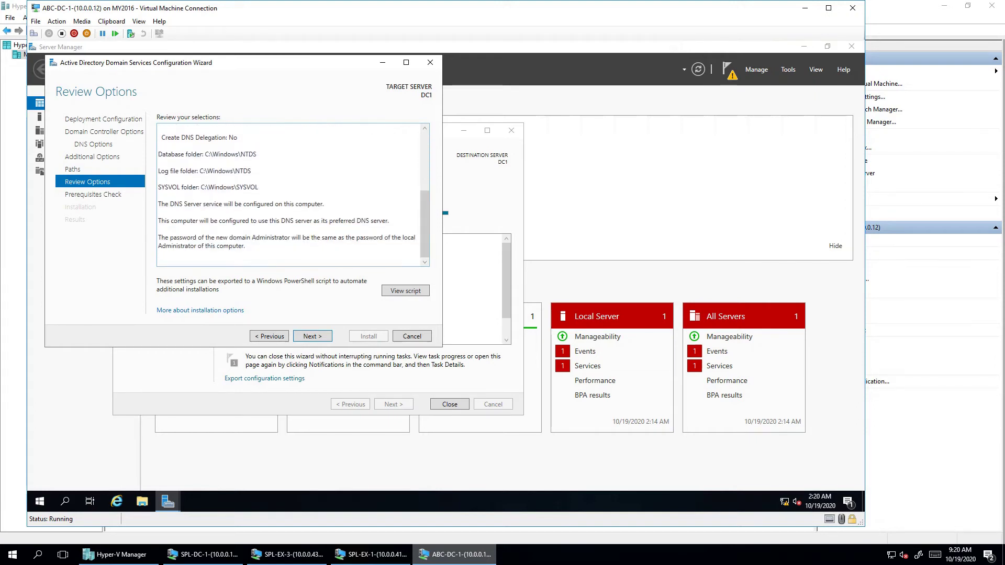
pyautogui.click(312, 335)
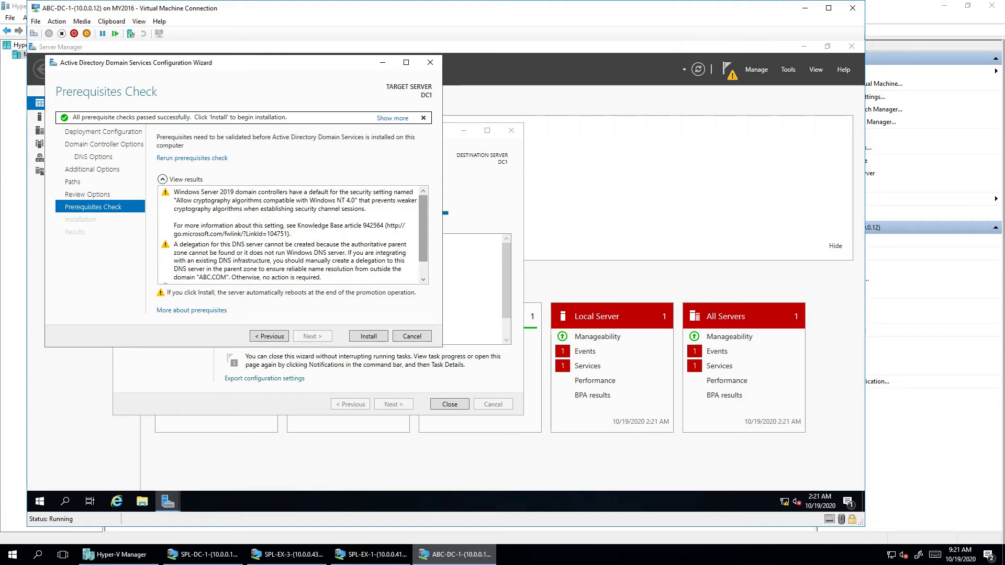
pyautogui.scroll(-1, 422, 230)
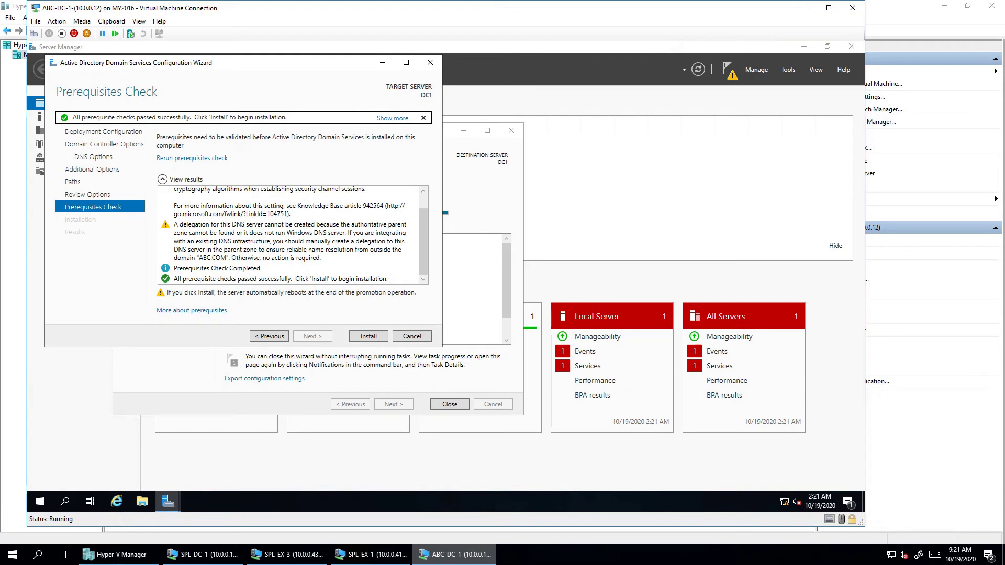
pyautogui.scroll(1, 293, 234)
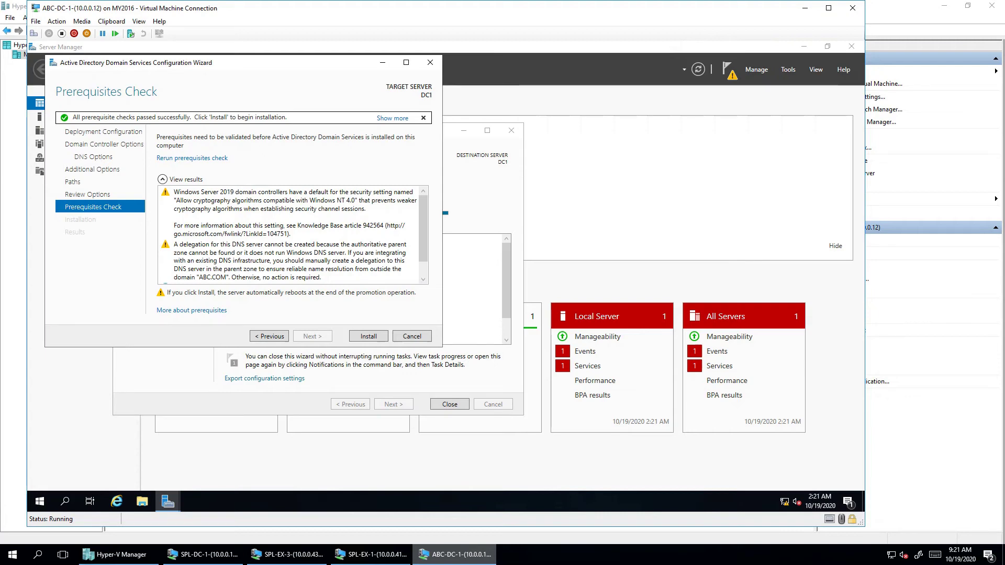
pyautogui.click(368, 336)
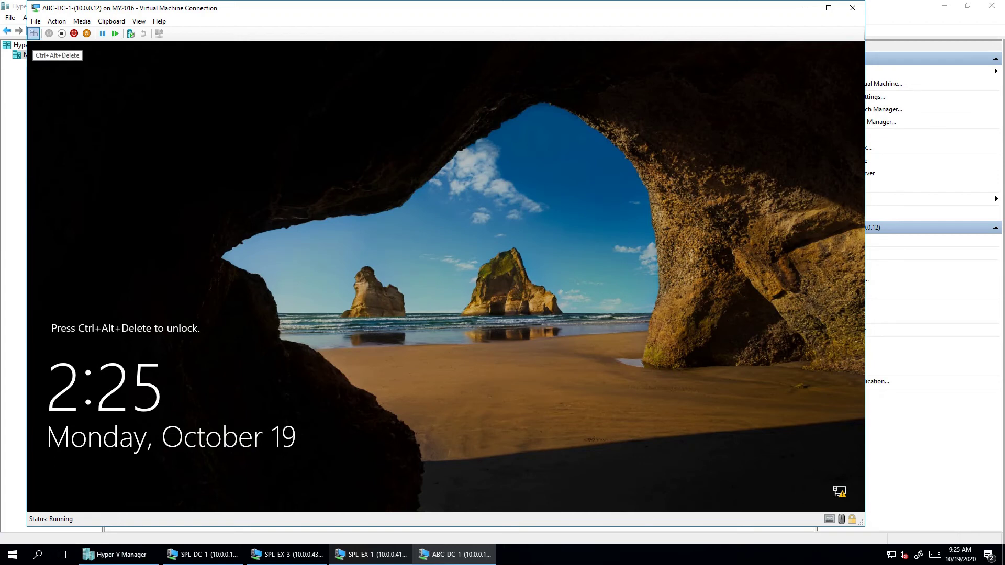
# Unlock the restarted DC1 and sign in as ABC\Administrator by entering the account password
pyautogui.click(33, 33)
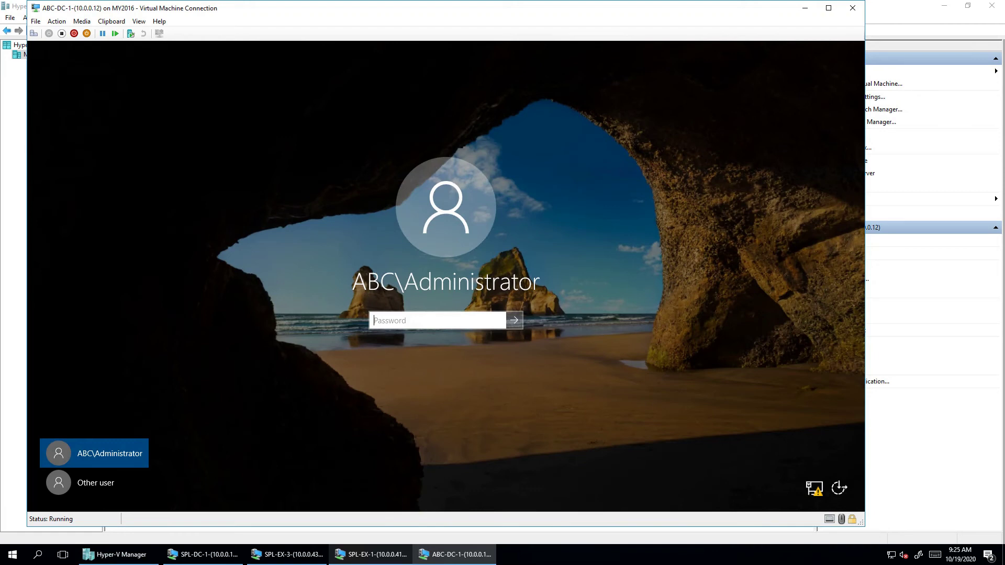
pyautogui.write('•••••••')
pyautogui.press('Return')
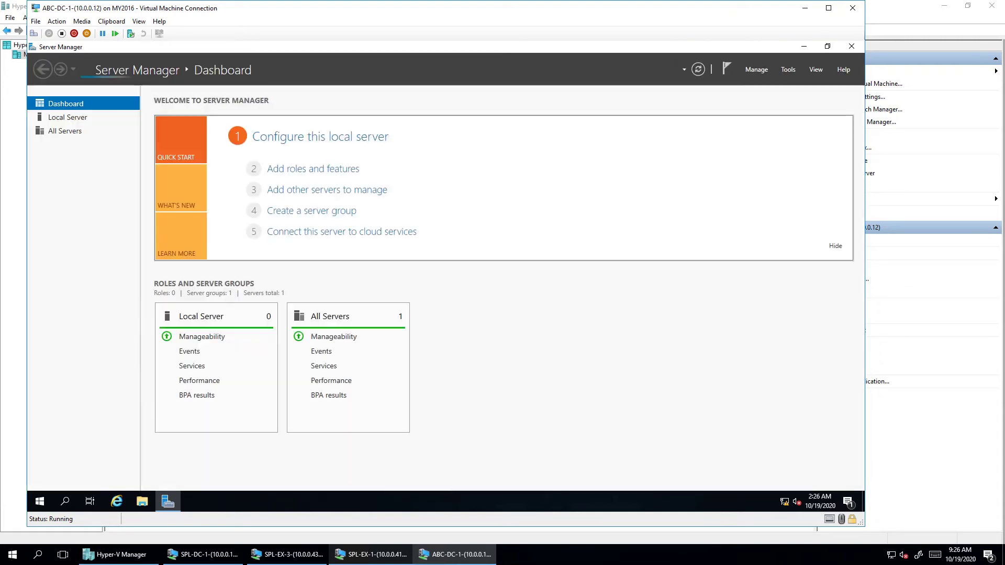
# Launch Active Directory Users and Computers and DNS Manager, and inspect DC1's forward lookup zone records for ABC.COM
pyautogui.click(787, 70)
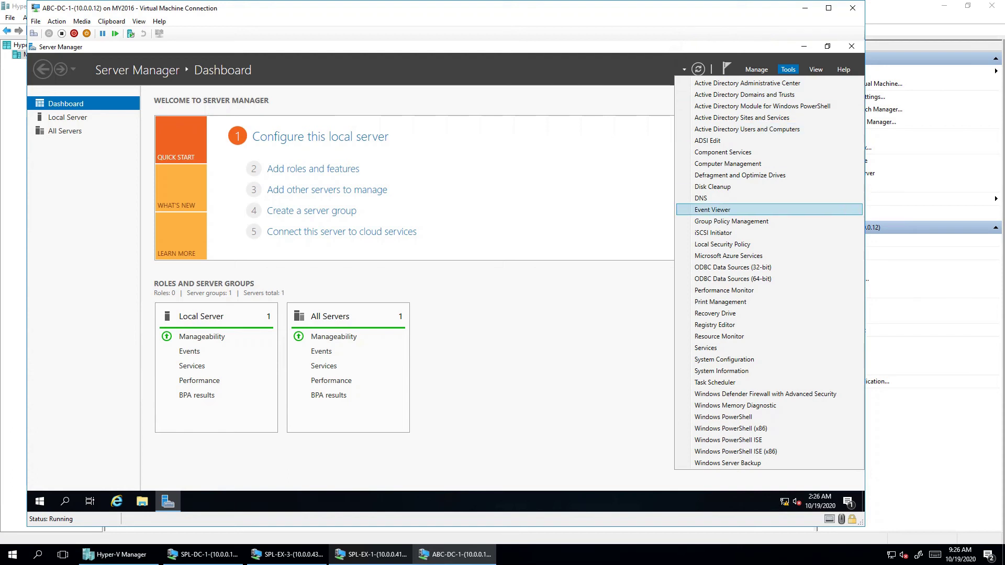
pyautogui.click(746, 128)
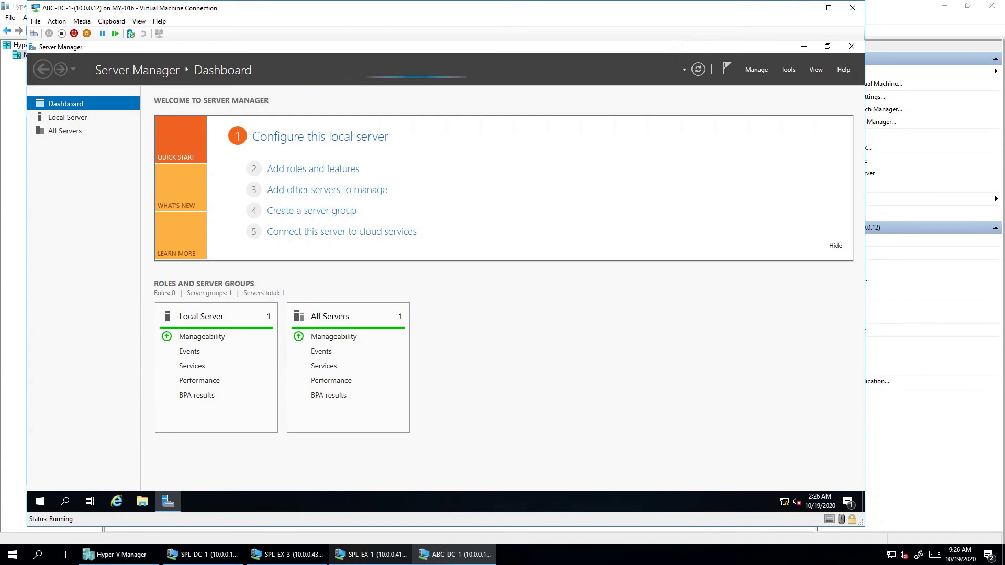
pyautogui.click(788, 69)
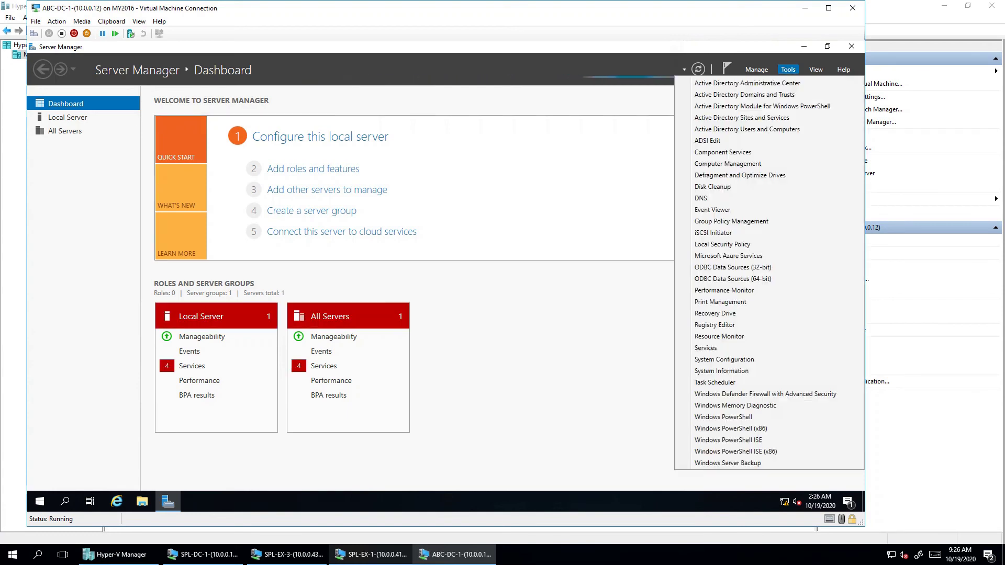
pyautogui.click(701, 198)
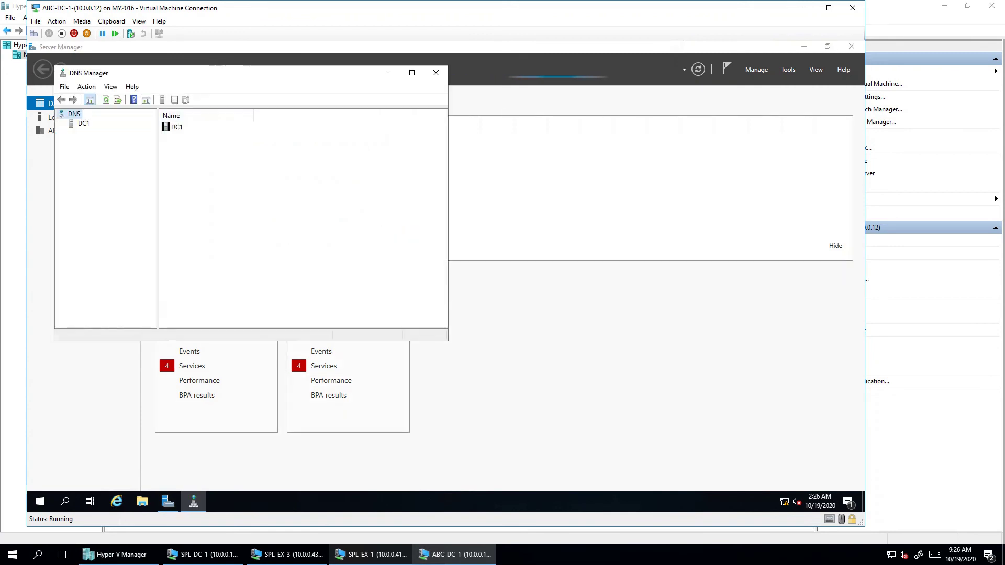
pyautogui.click(83, 123)
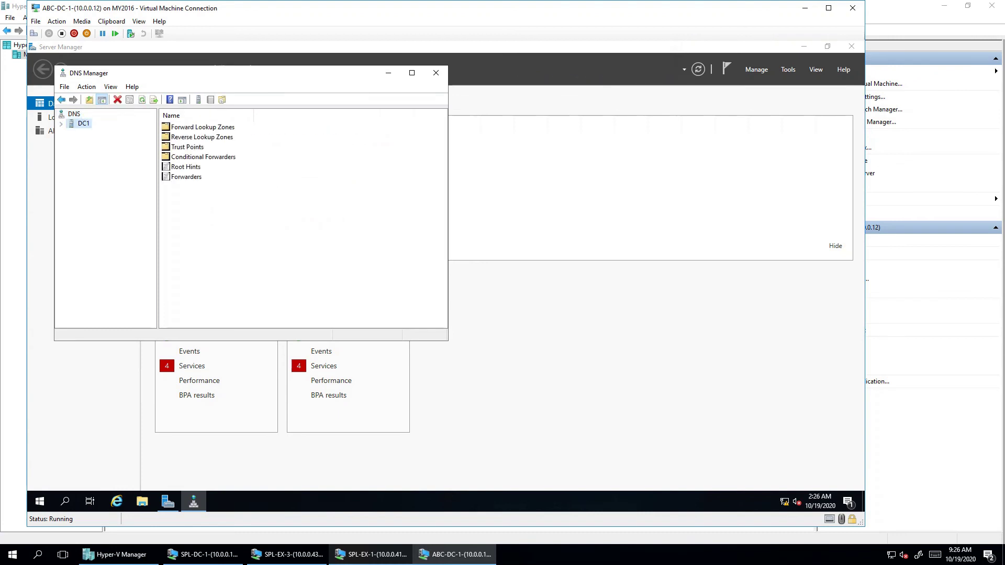
pyautogui.doubleClick(202, 127)
pyautogui.doubleClick(185, 136)
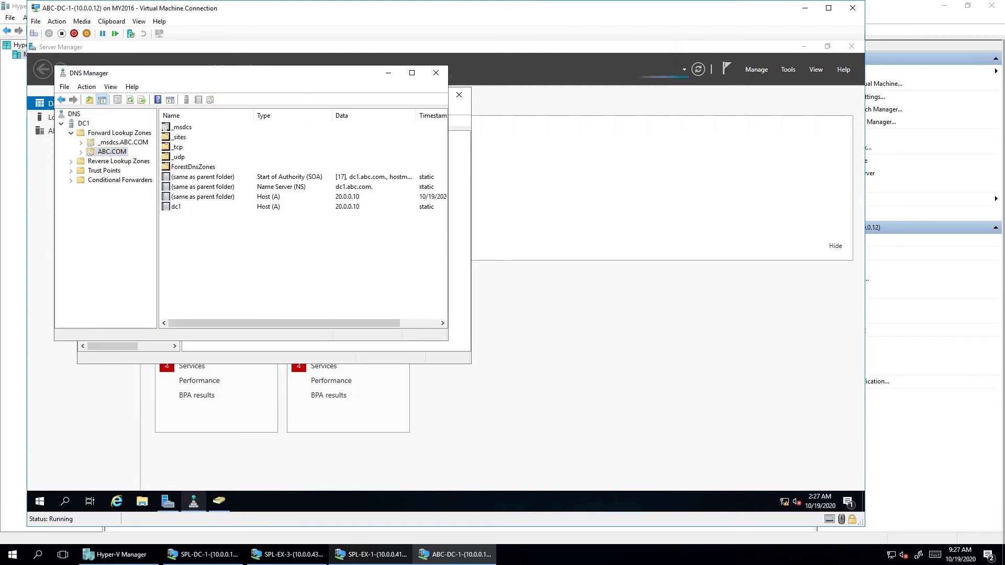
# Check the Computers container and the DC1 entry under Domain Controllers for ABC.COM in Active Directory Users and Computers
pyautogui.click(218, 502)
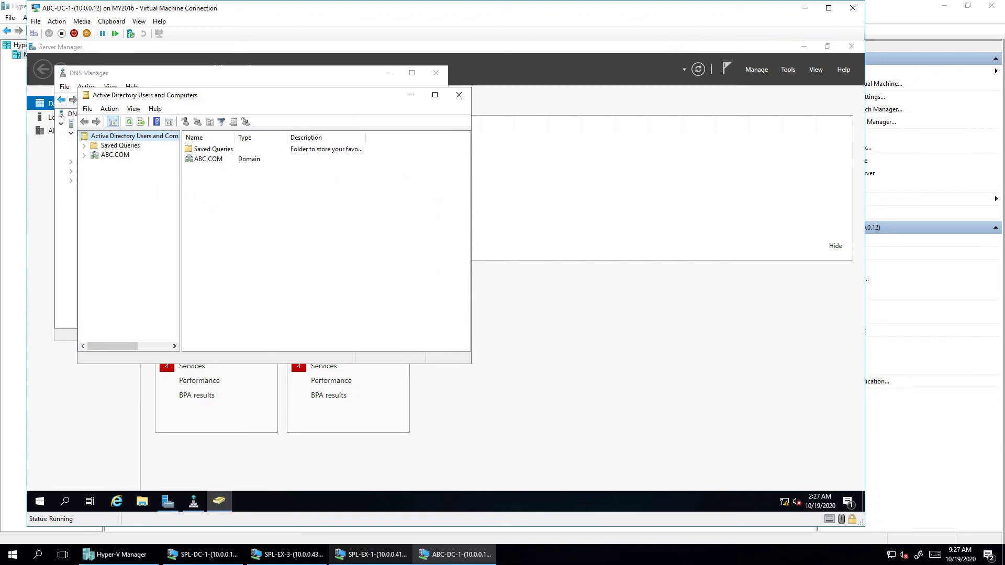
pyautogui.click(115, 155)
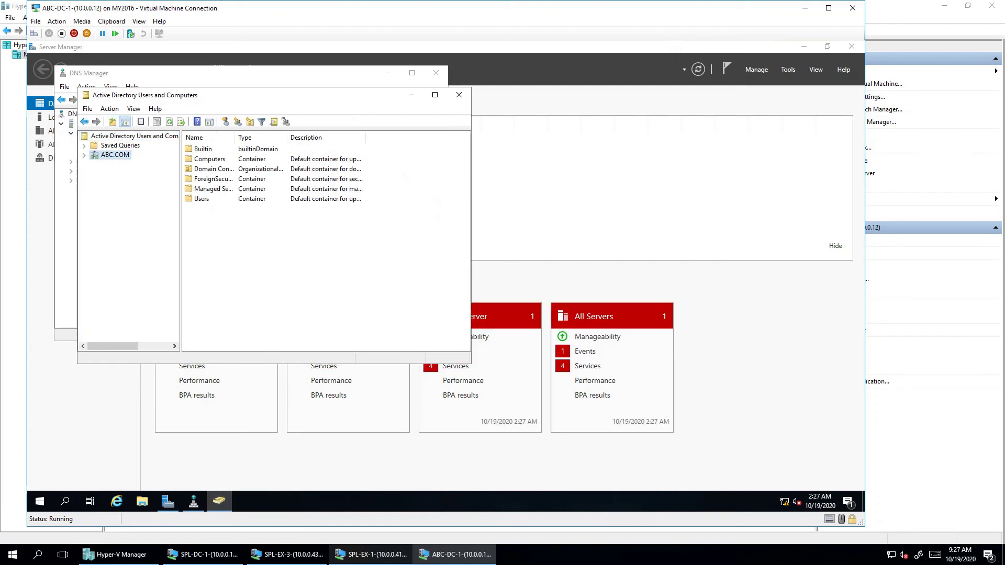
pyautogui.doubleClick(210, 159)
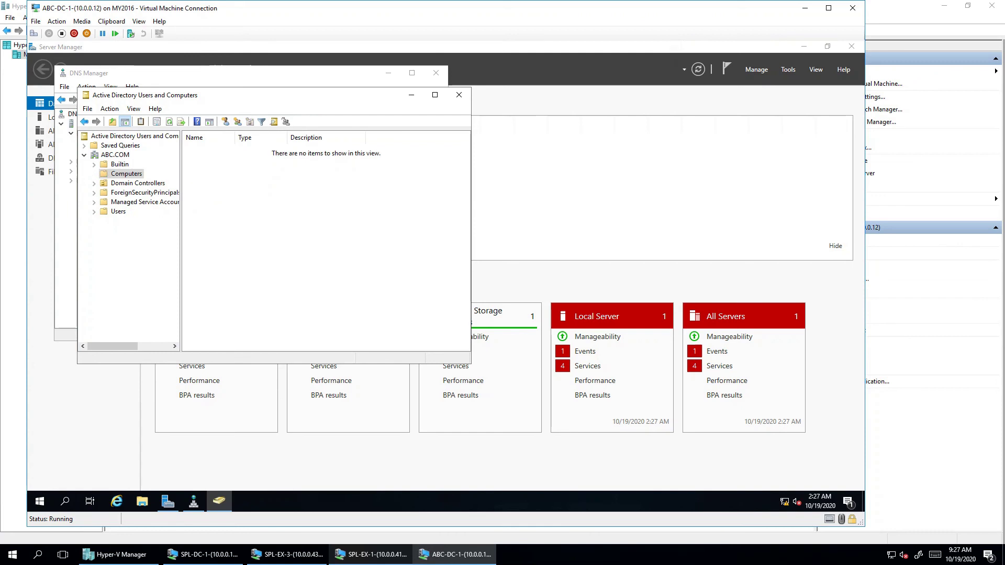
pyautogui.click(137, 183)
pyautogui.click(189, 149)
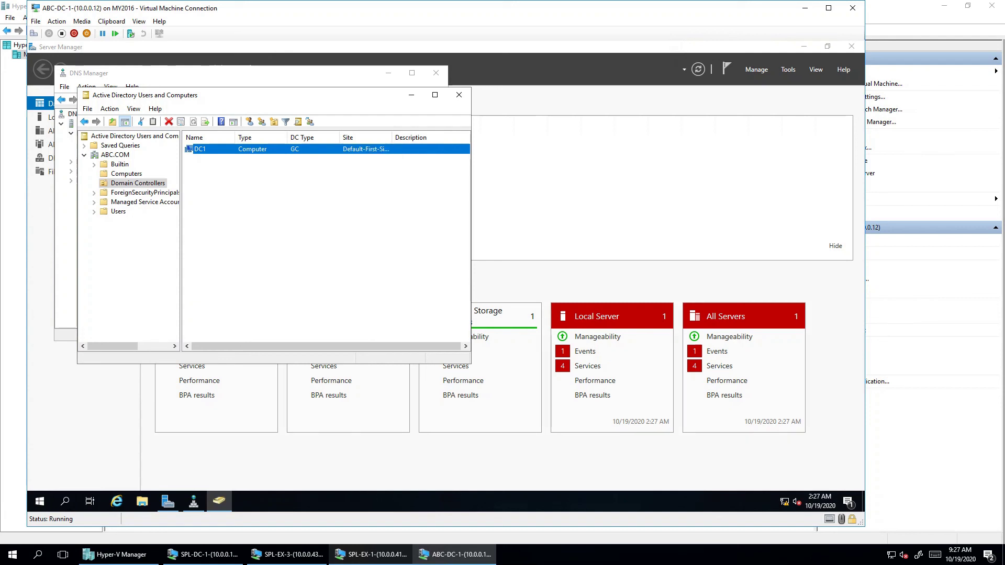
# Set the preferred DNS server in the Ethernet adapter's IPv4 properties to the server's own IP address
pyautogui.moveTo(785, 503)
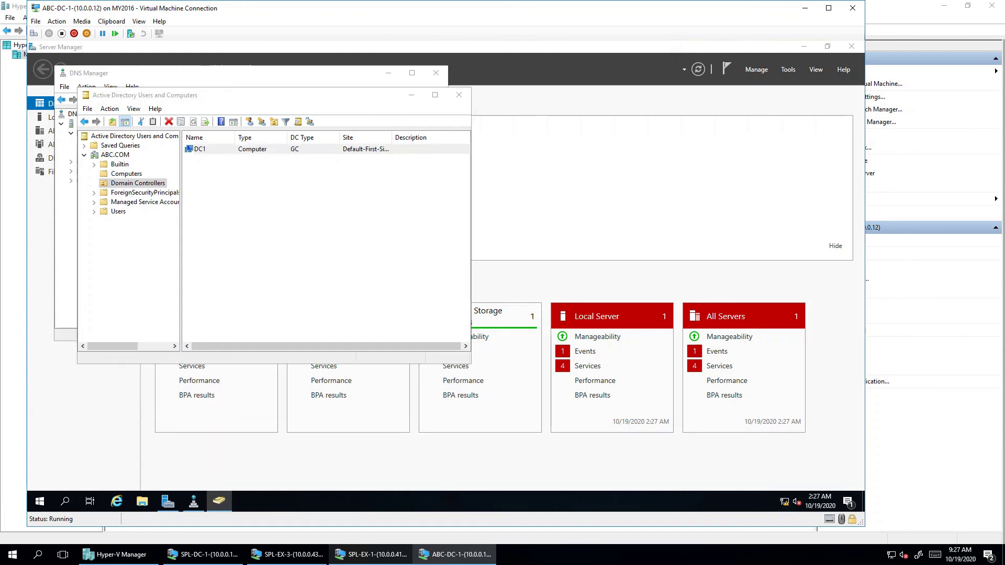
pyautogui.press('super+r')
pyautogui.press('Return')
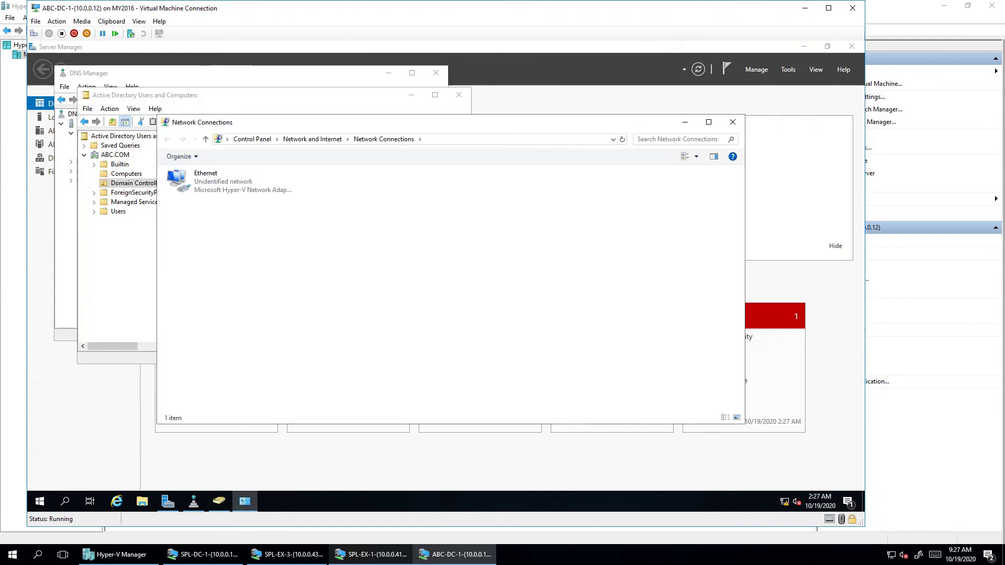
pyautogui.click(231, 181)
pyautogui.doubleClick(231, 181)
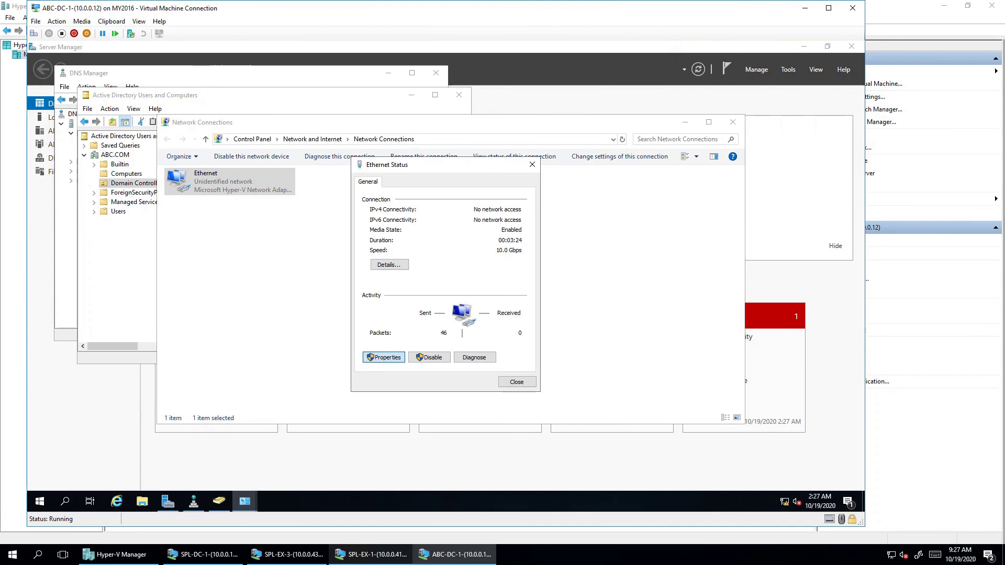
pyautogui.click(384, 357)
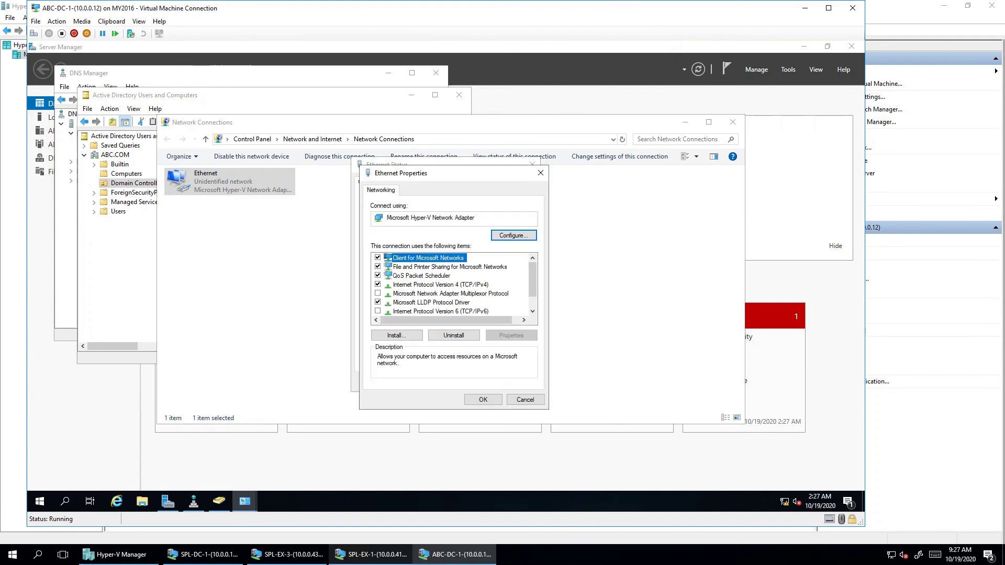
pyautogui.doubleClick(440, 284)
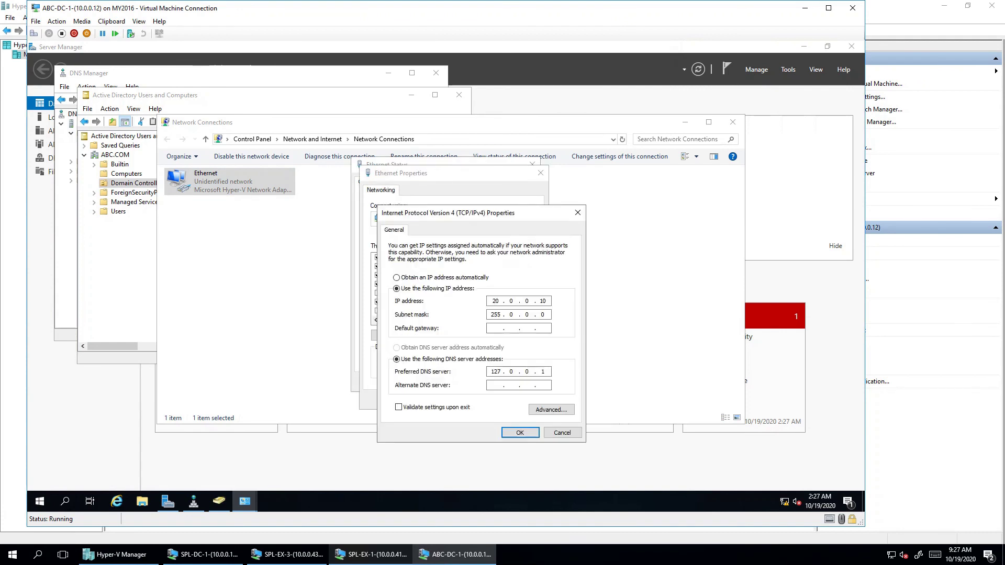
pyautogui.doubleClick(493, 372)
pyautogui.write('20.0')
pyautogui.press('Return')
pyautogui.press('Return')
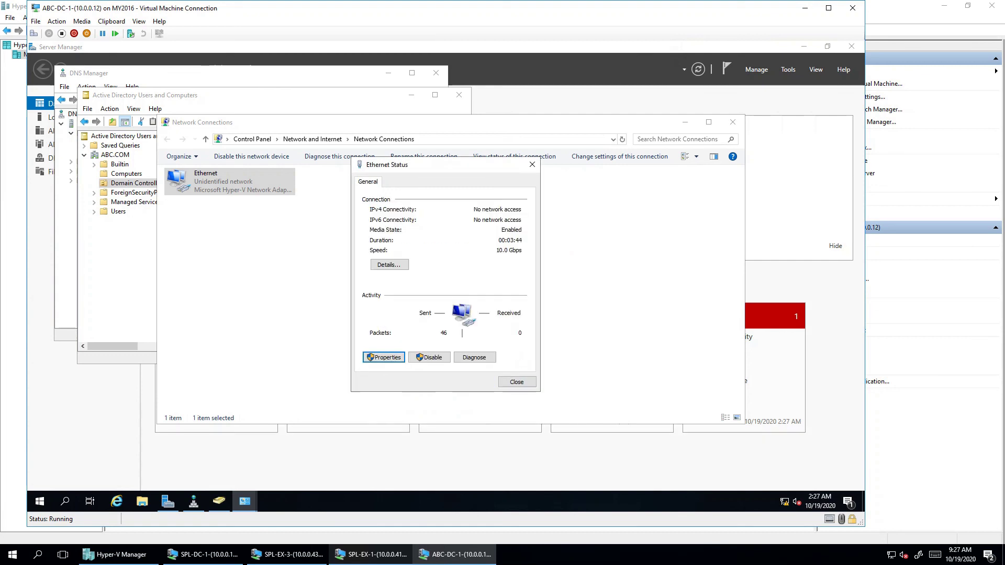
pyautogui.click(517, 382)
# Disable and re-enable the Ethernet adapter, and refresh Network Connections to check its network name
pyautogui.rightClick(212, 188)
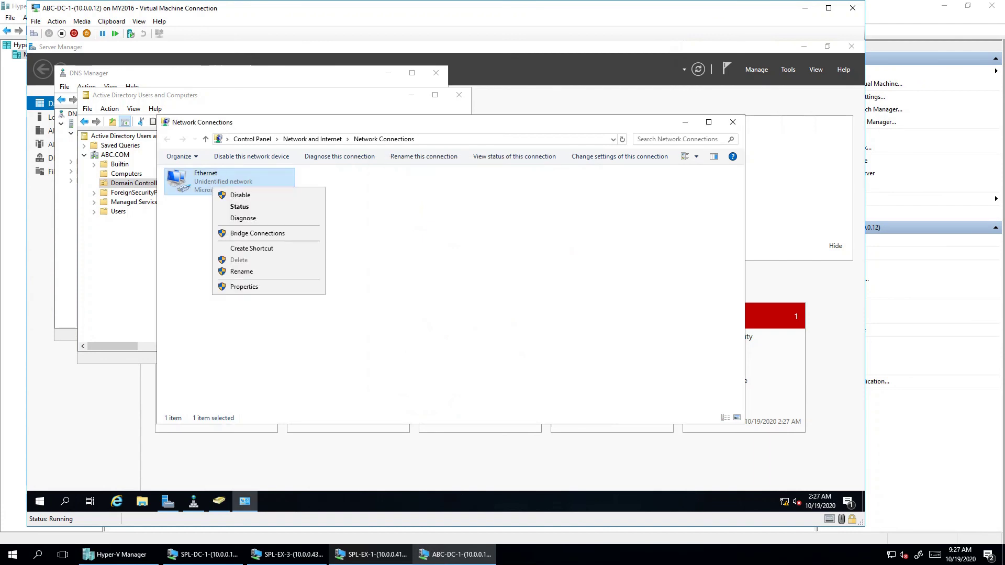
pyautogui.press('Return')
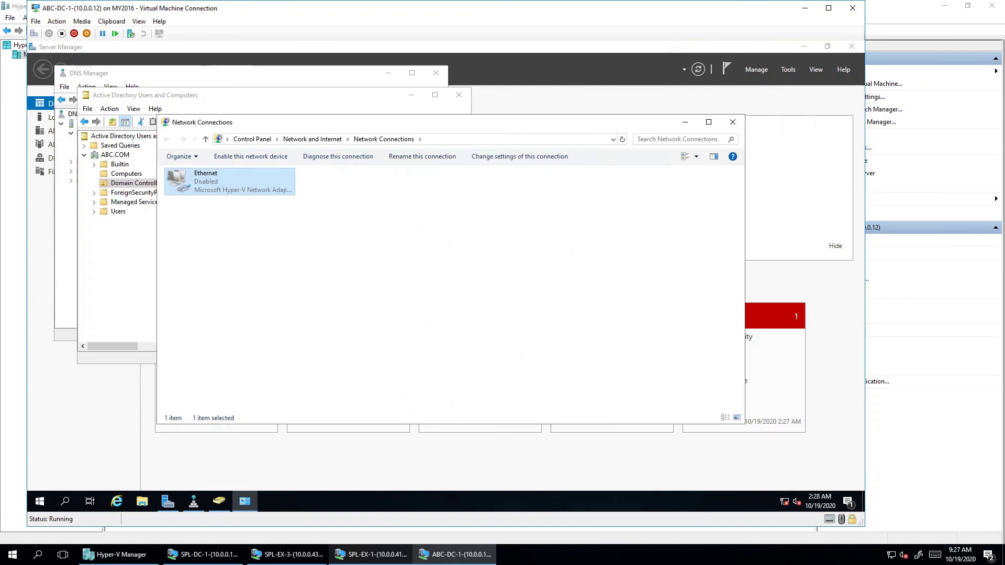
pyautogui.rightClick(236, 187)
pyautogui.press('Return')
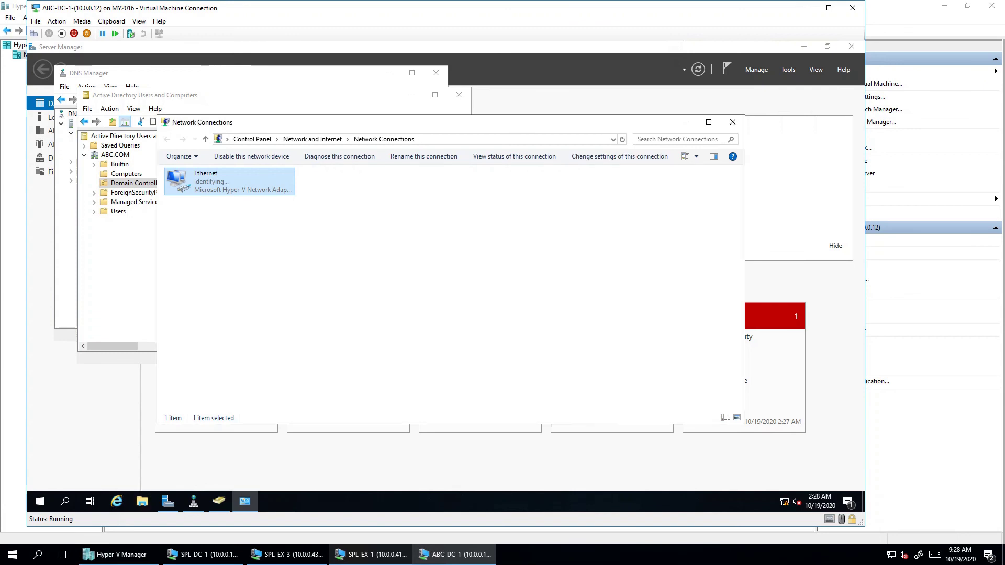
pyautogui.rightClick(288, 245)
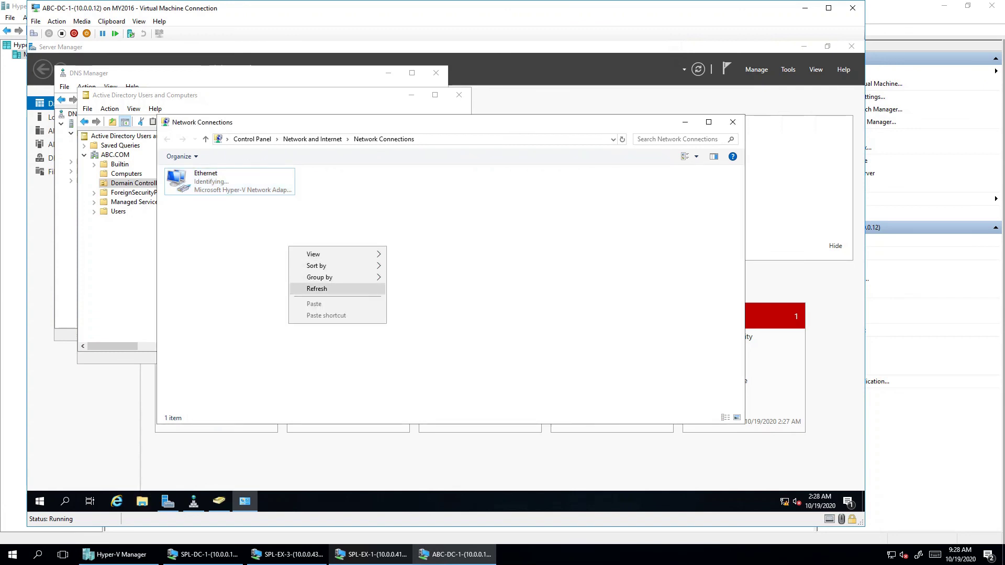
pyautogui.click(335, 289)
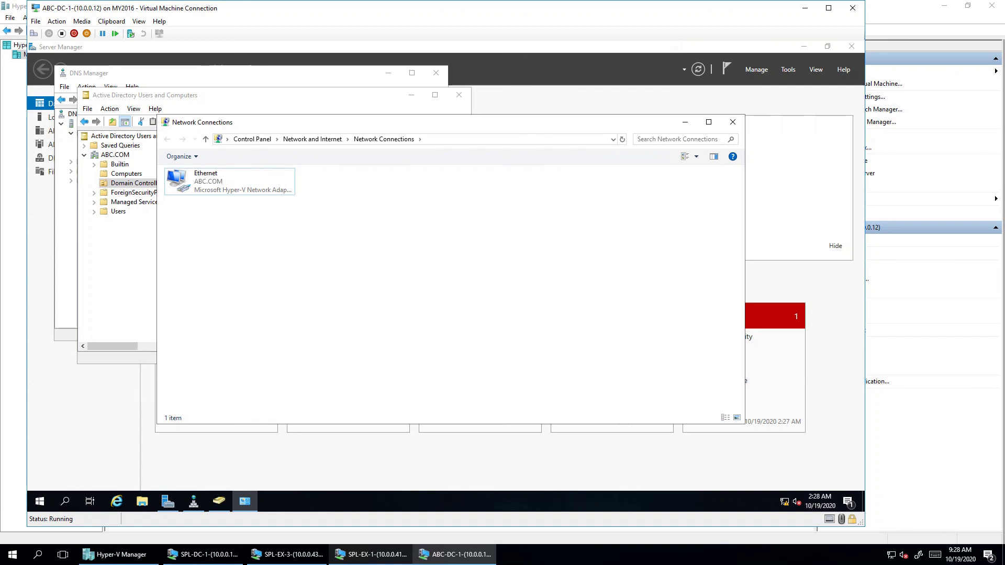
pyautogui.click(230, 181)
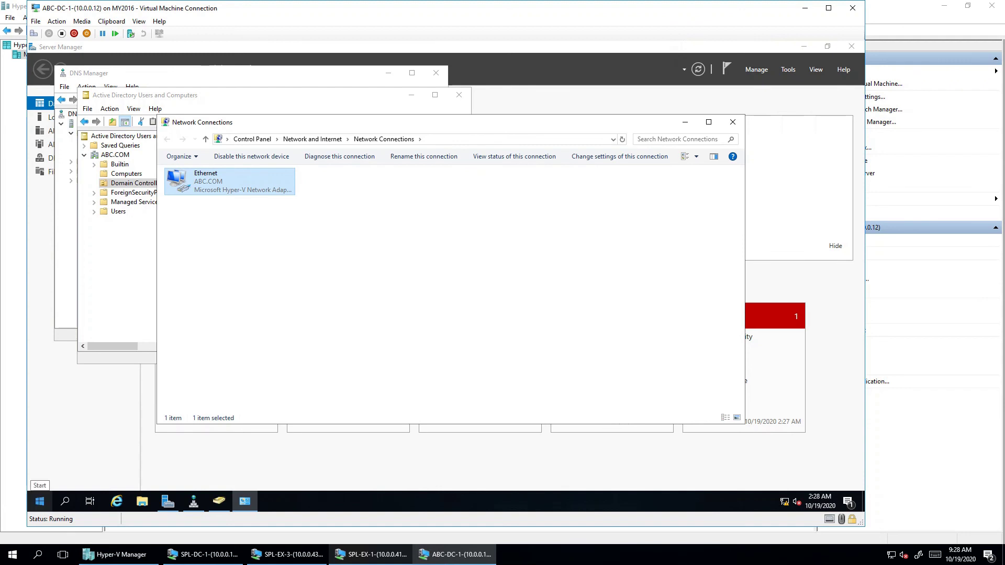
# Open the system properties of This PC from File Explorer
pyautogui.click(142, 501)
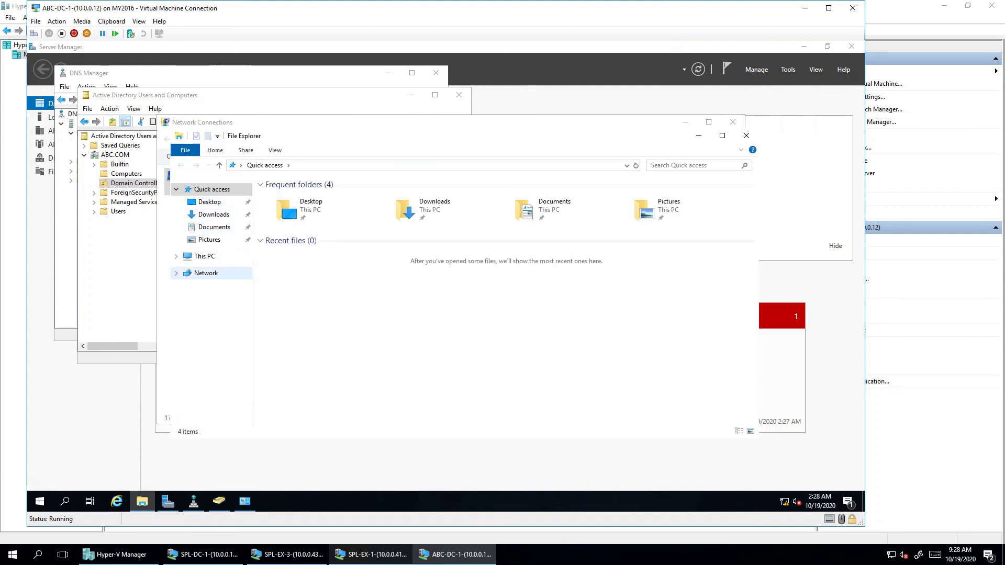
pyautogui.rightClick(207, 257)
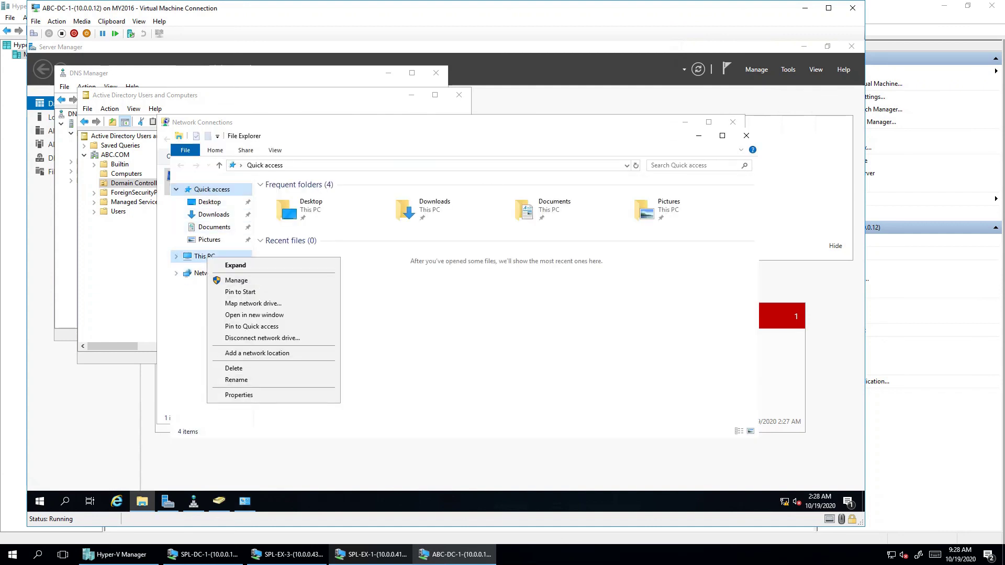
pyautogui.click(238, 395)
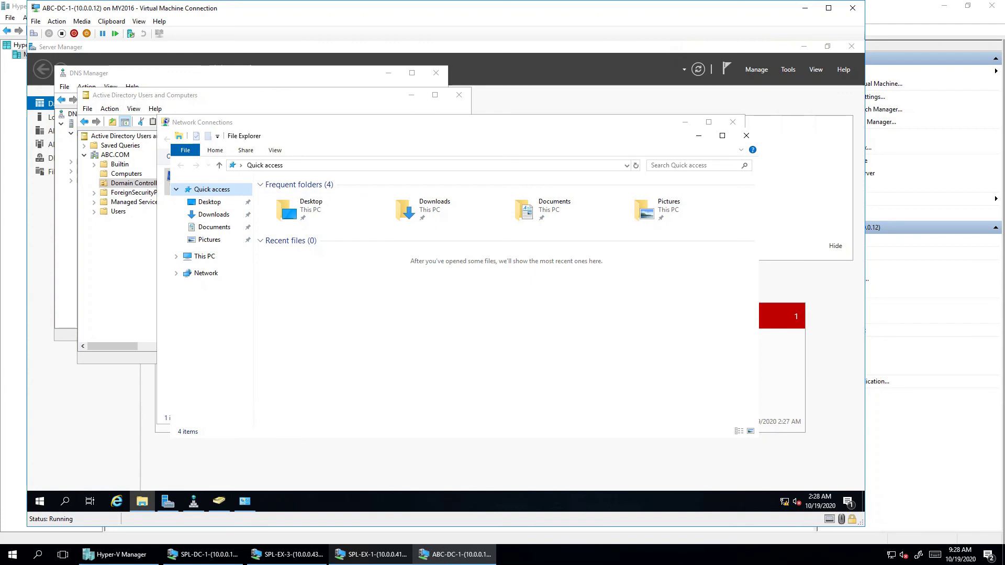